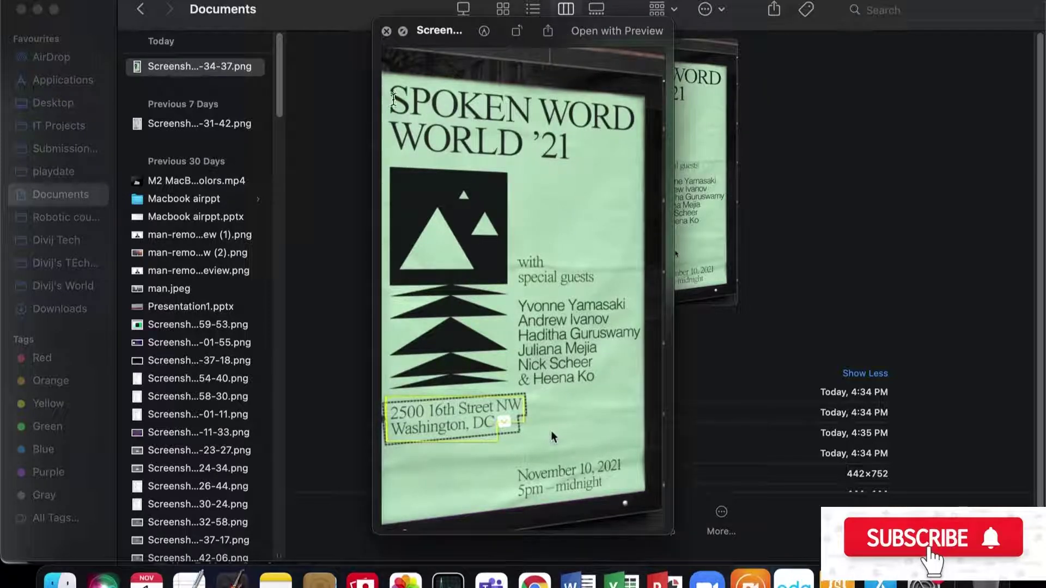
Step: Select the poster text from the title down to the date, and show the date November 10, 2021 in Calendar
{"action": "left_click_drag", "start_coordinate": [393, 100], "coordinate": [598, 469]}
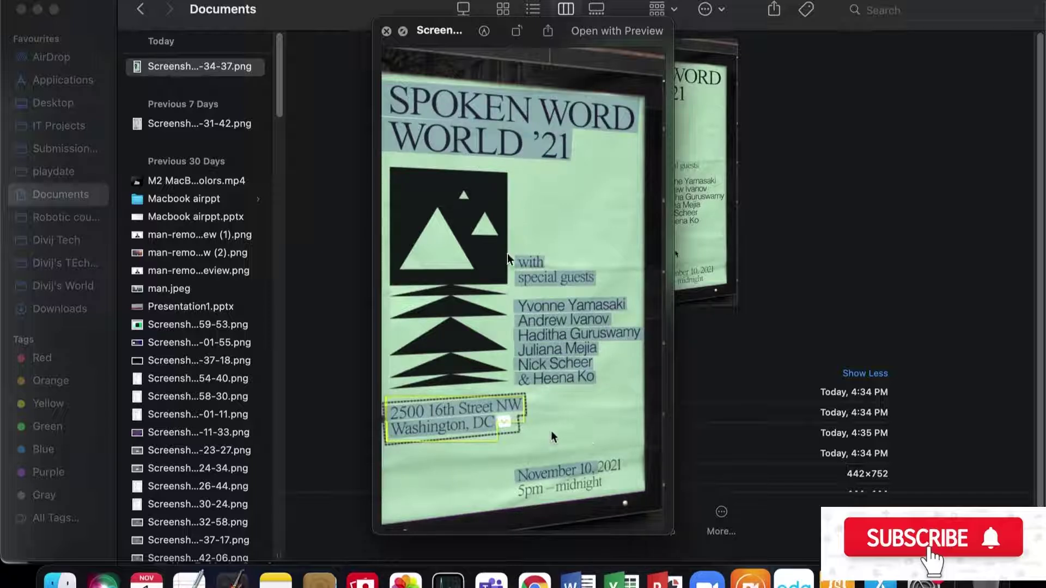
{"action": "left_click", "coordinate": [549, 284]}
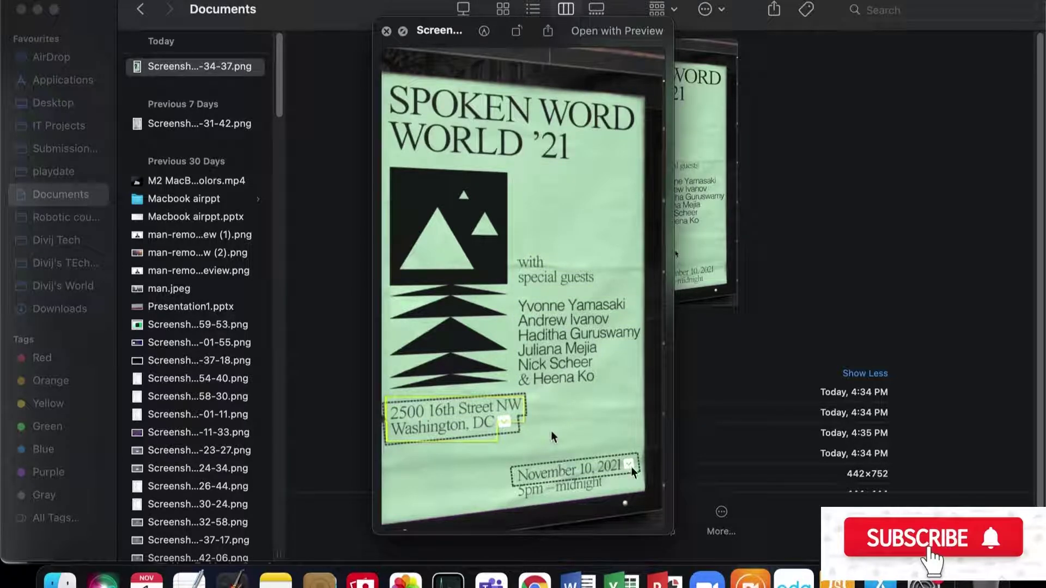
{"action": "left_click", "coordinate": [629, 467]}
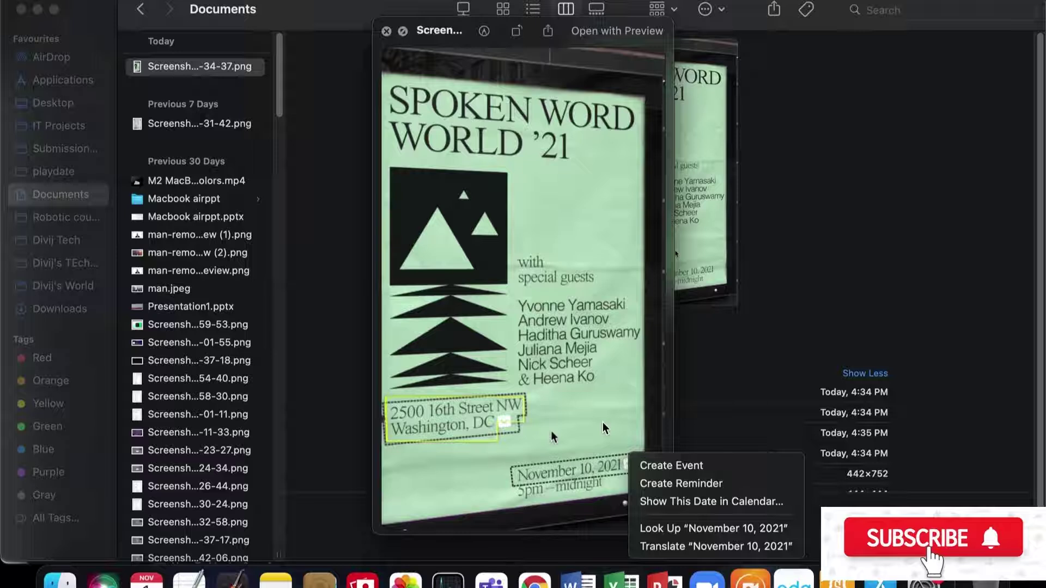
{"action": "left_click", "coordinate": [673, 501]}
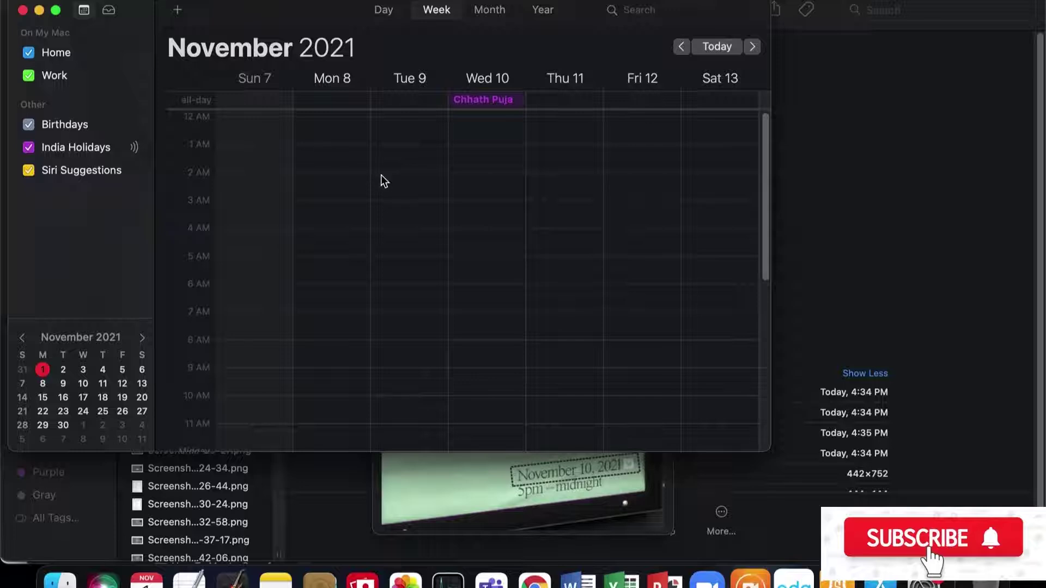
{"action": "left_click", "coordinate": [22, 10]}
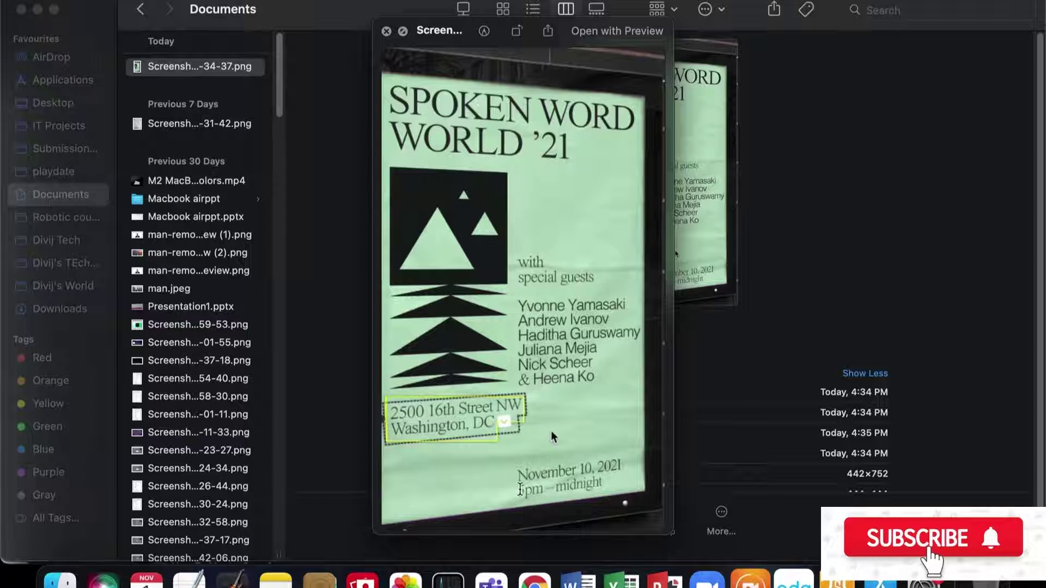
Step: Select the "5pm – midnight" line on the poster, and show the poster's street address in a map preview to examine its surroundings
{"action": "left_click_drag", "start_coordinate": [519, 489], "coordinate": [604, 485]}
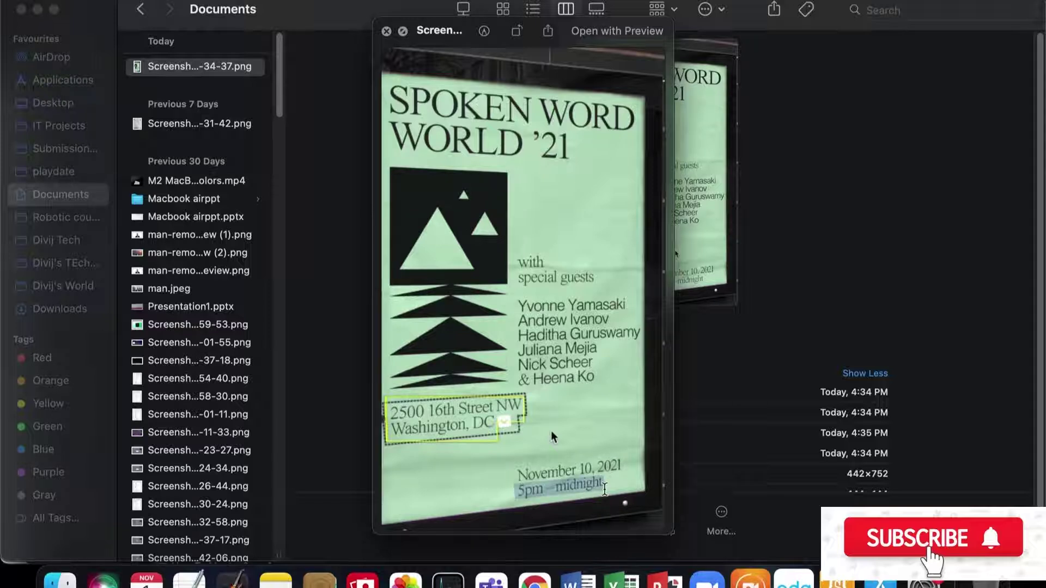
{"action": "left_click", "coordinate": [518, 493]}
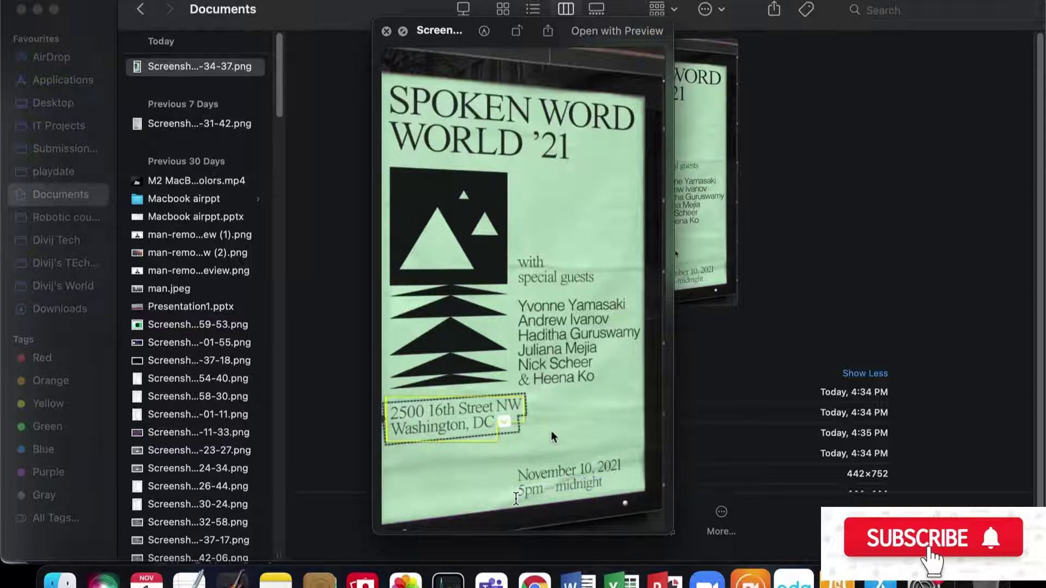
{"action": "left_click", "coordinate": [502, 424]}
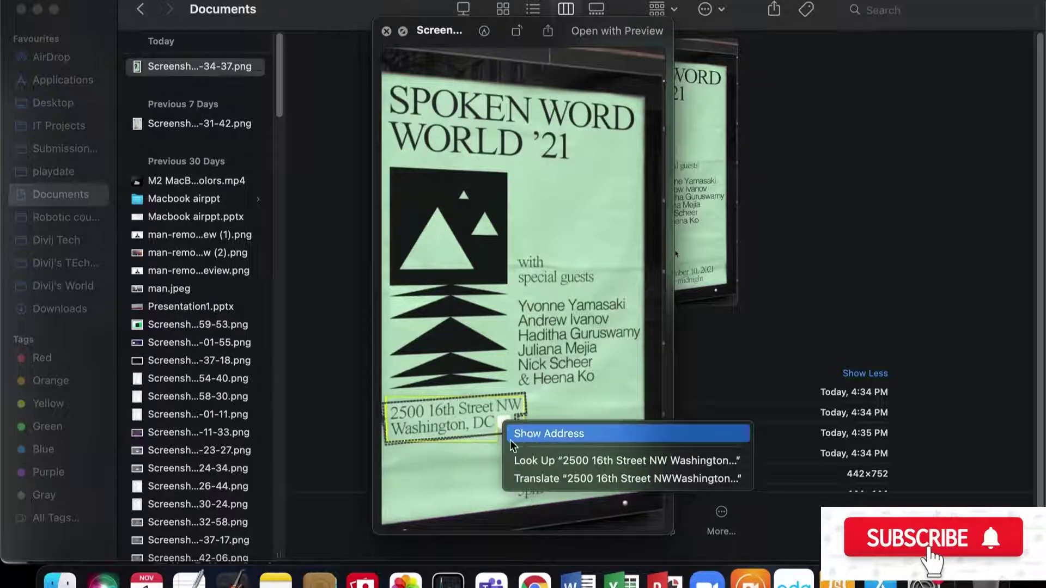
{"action": "left_click", "coordinate": [561, 438]}
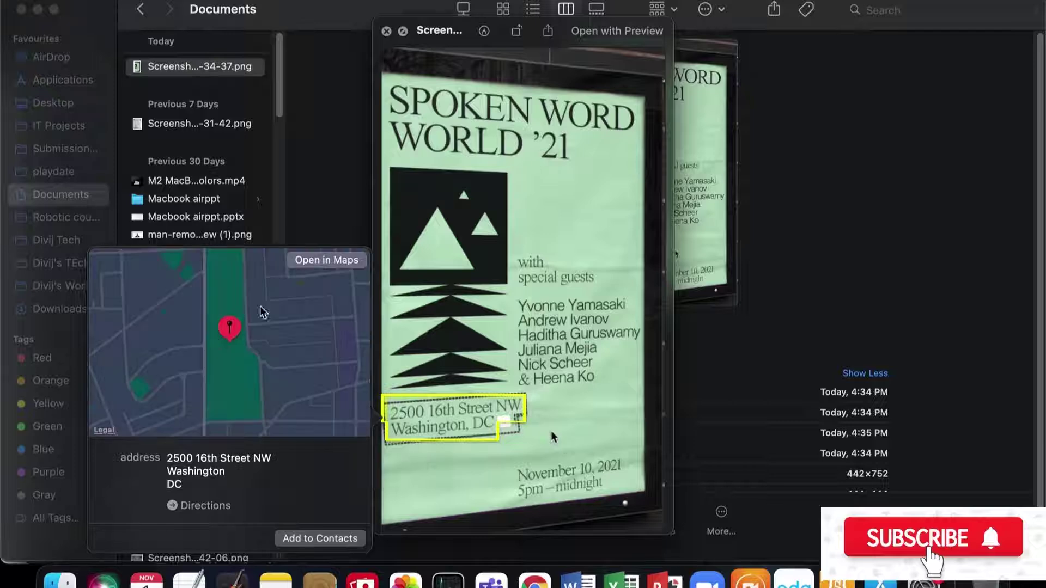
{"action": "scroll", "coordinate": [266, 367], "scroll_direction": "down", "scroll_amount": 10}
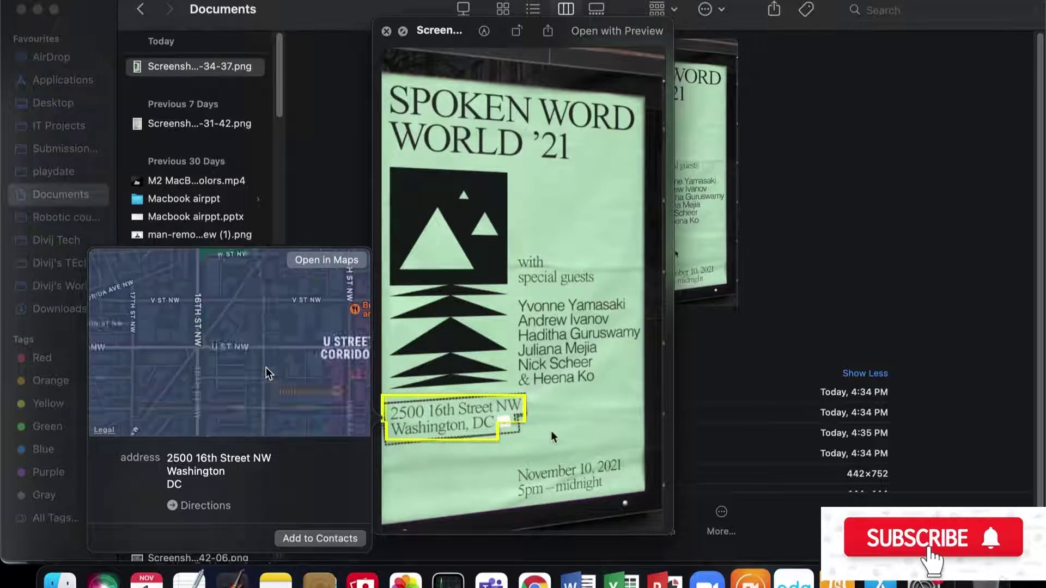
{"action": "scroll", "coordinate": [266, 367], "scroll_direction": "up", "scroll_amount": 10}
{"action": "scroll", "coordinate": [266, 367], "scroll_direction": "down", "scroll_amount": 3}
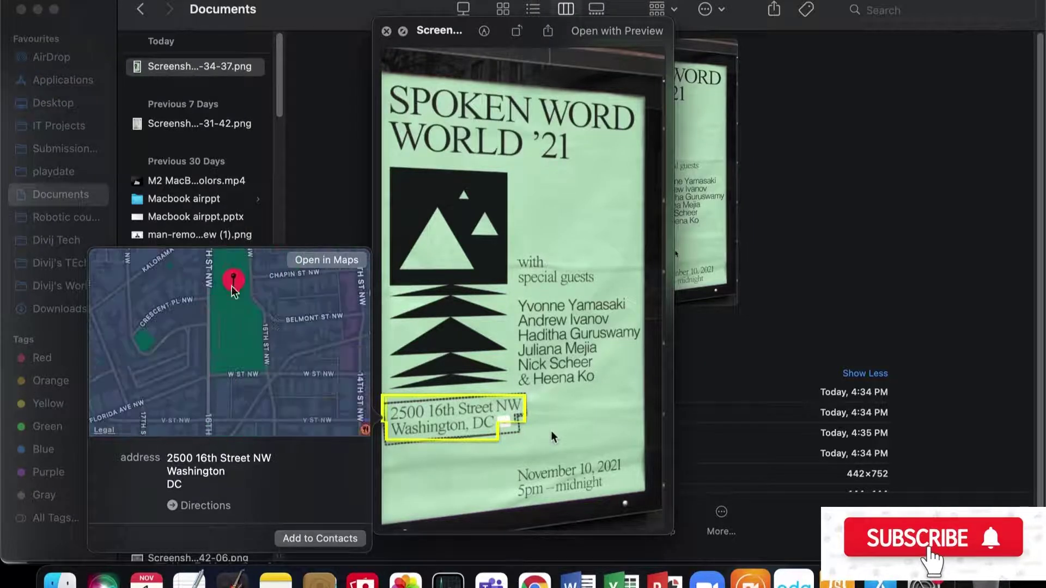
{"action": "scroll", "coordinate": [230, 267], "scroll_direction": "up", "scroll_amount": 10}
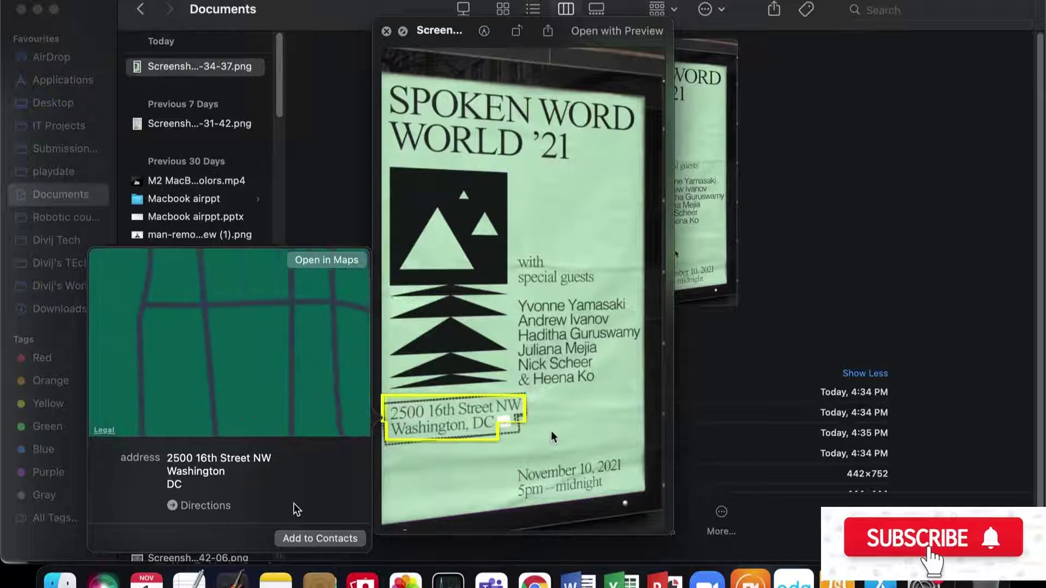
{"action": "scroll", "coordinate": [275, 377], "scroll_direction": "up", "scroll_amount": 5}
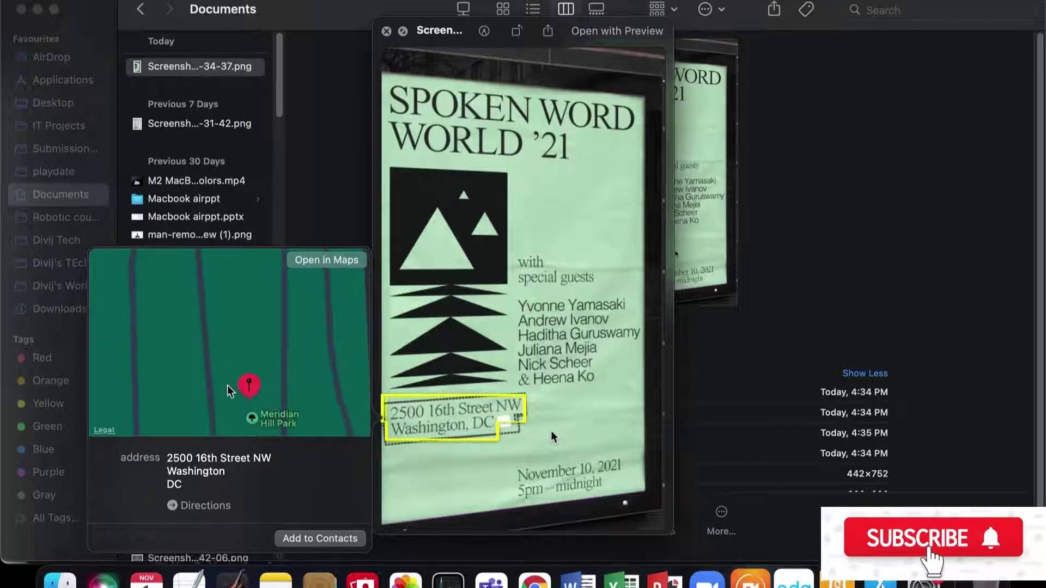
{"action": "scroll", "coordinate": [227, 385], "scroll_direction": "up", "scroll_amount": 10}
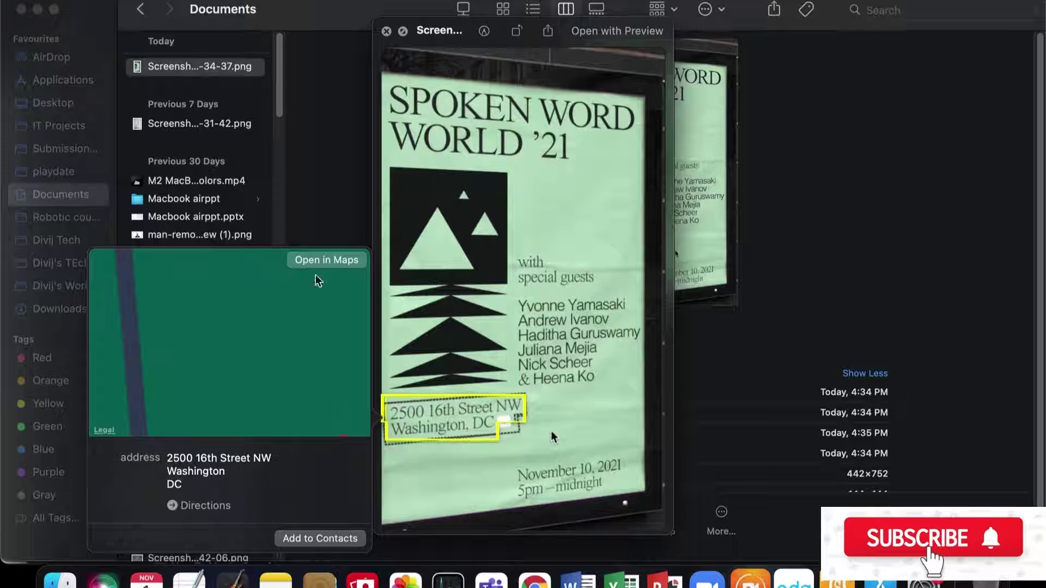
Step: Open the poster's address in Maps, continuing past the What's New page, and dismiss the address's place card
{"action": "left_click", "coordinate": [336, 259]}
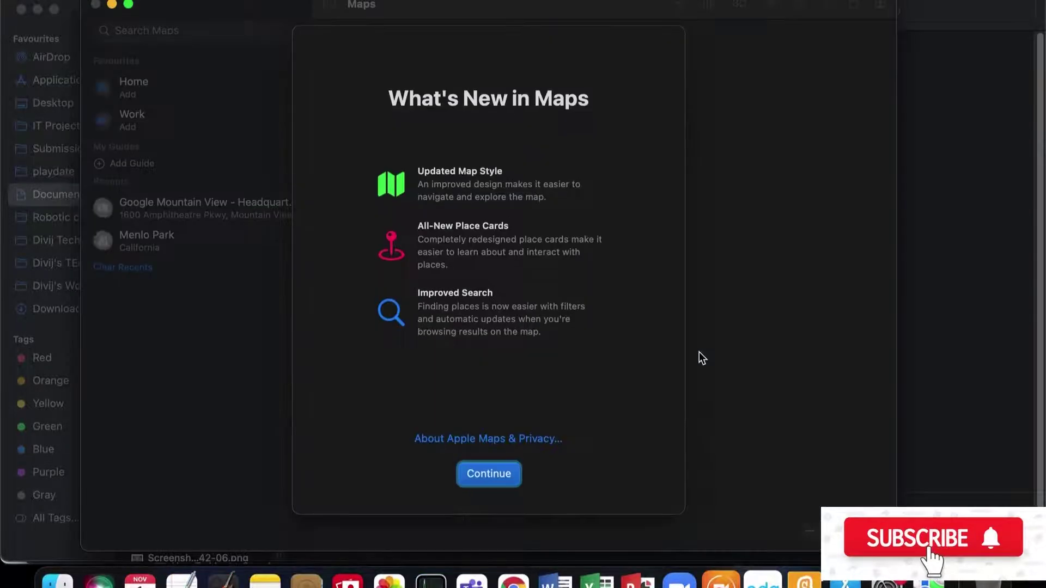
{"action": "left_click", "coordinate": [504, 475]}
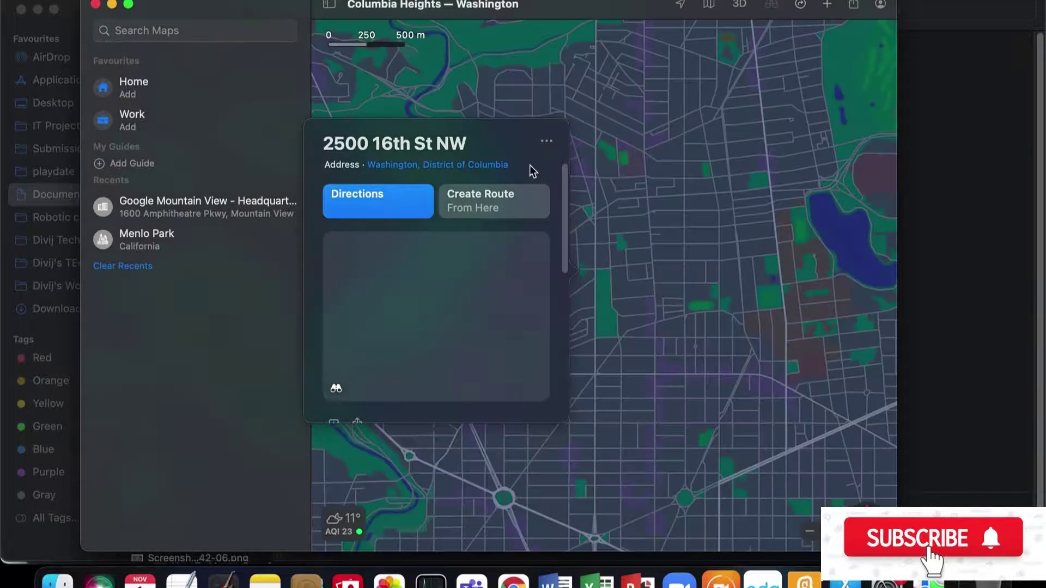
{"action": "left_click", "coordinate": [707, 161]}
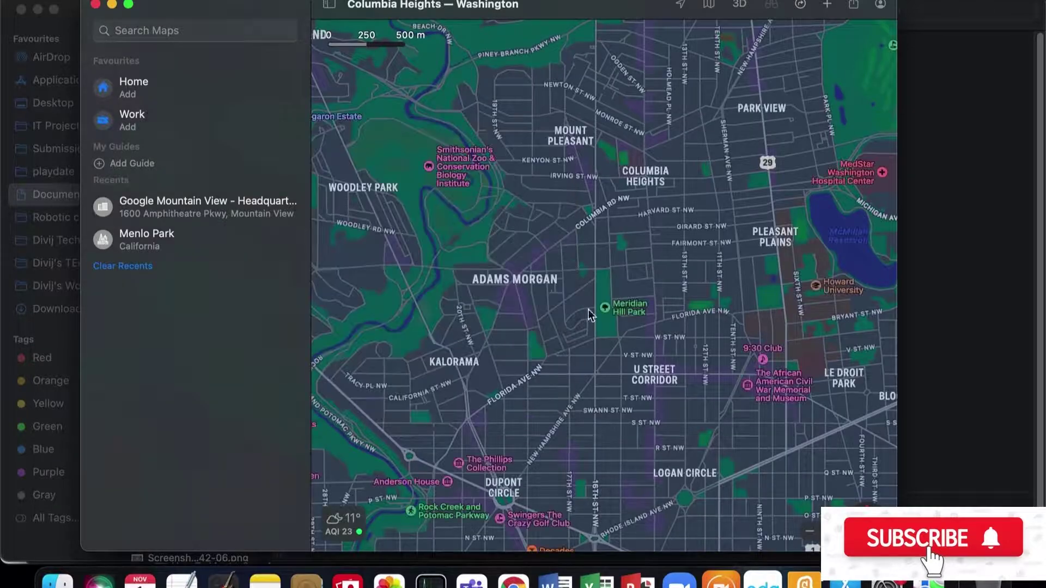
Step: Examine the map closely around Meridian Hill Park
{"action": "scroll", "coordinate": [613, 302], "scroll_direction": "up", "scroll_amount": 5}
{"action": "scroll", "coordinate": [614, 304], "scroll_direction": "down", "scroll_amount": 3}
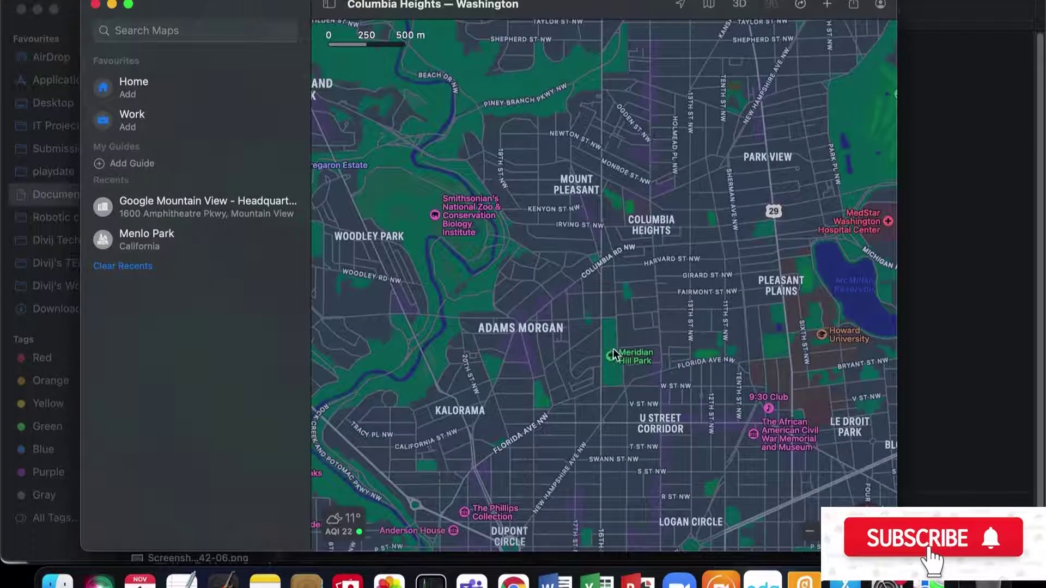
{"action": "double_click", "coordinate": [600, 306]}
{"action": "double_click", "coordinate": [622, 450]}
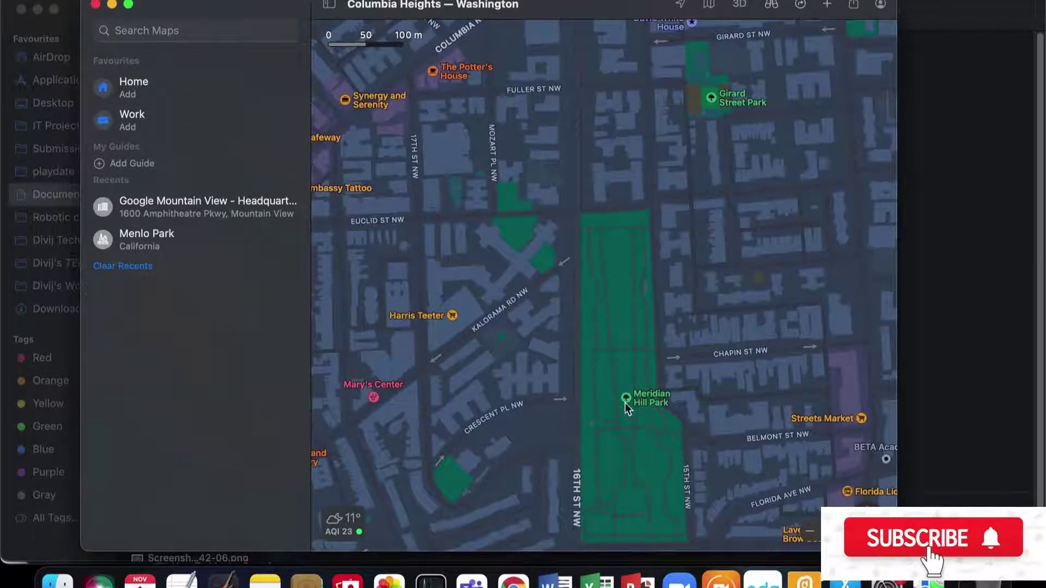
{"action": "double_click", "coordinate": [619, 378]}
{"action": "double_click", "coordinate": [641, 444]}
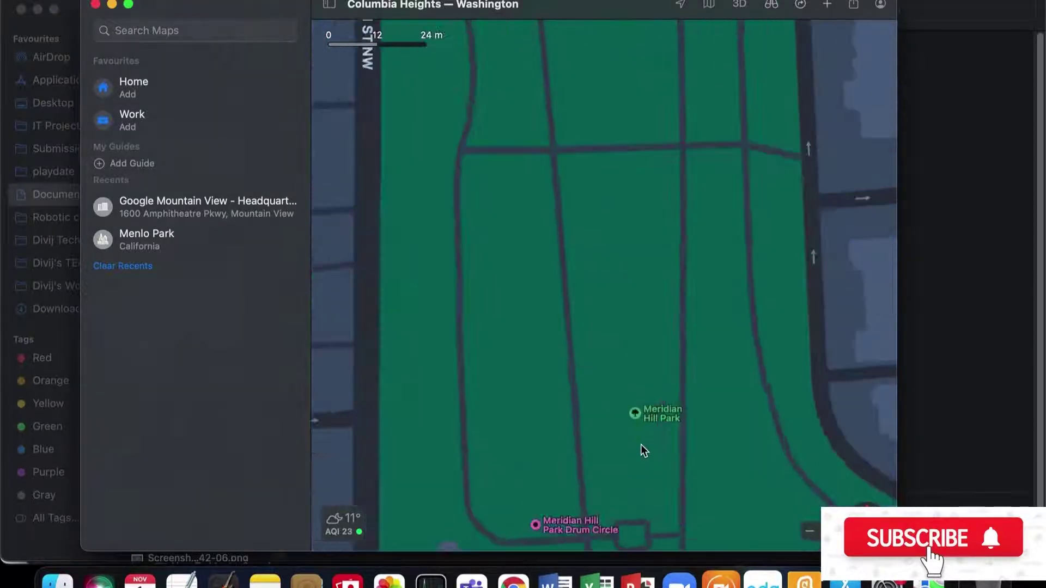
Step: Change the map style to Satellite for the Meridian Hill Park area
{"action": "left_click", "coordinate": [708, 6]}
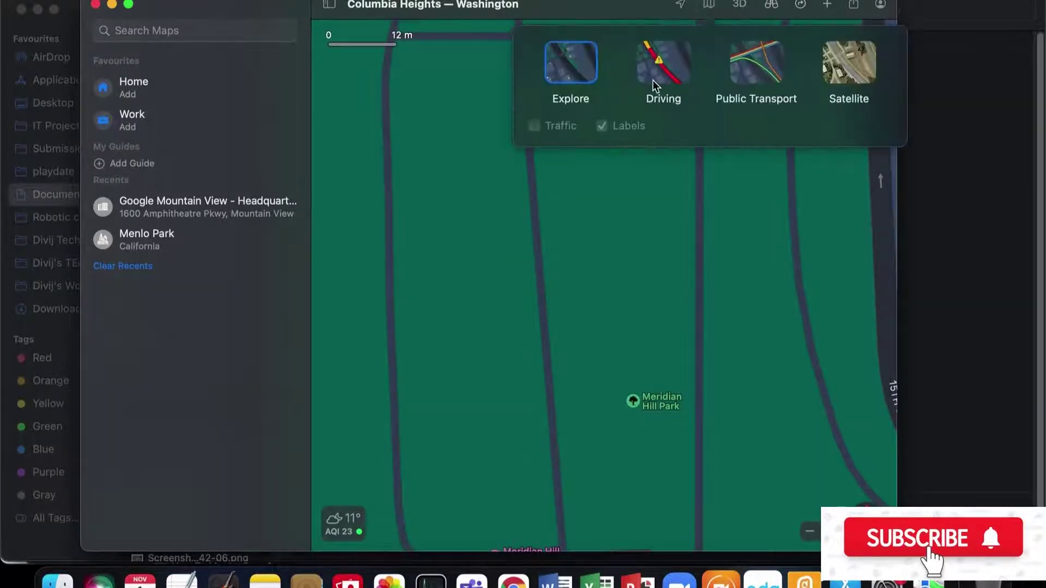
{"action": "left_click", "coordinate": [850, 81]}
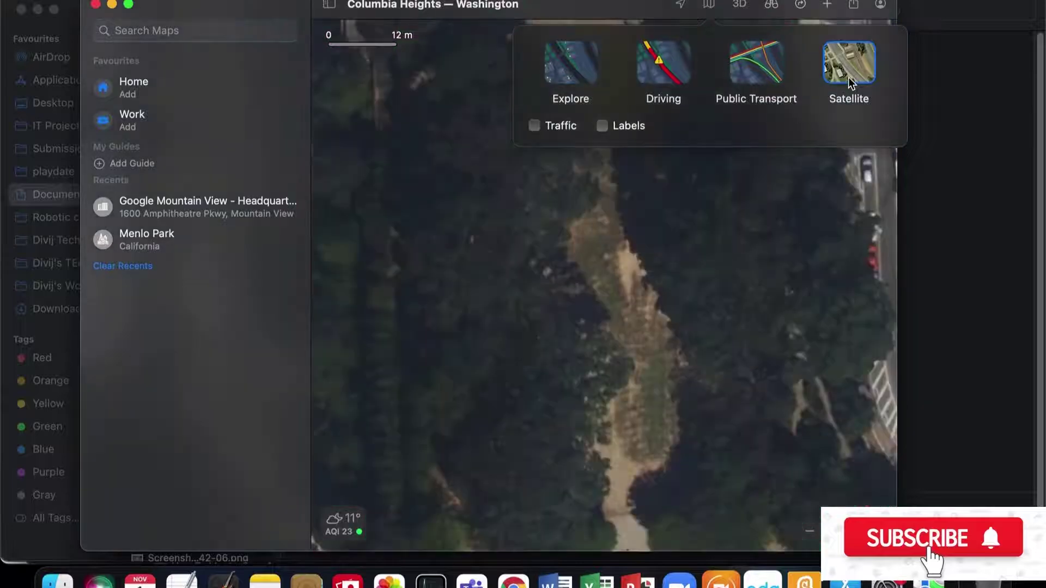
{"action": "left_click", "coordinate": [666, 320]}
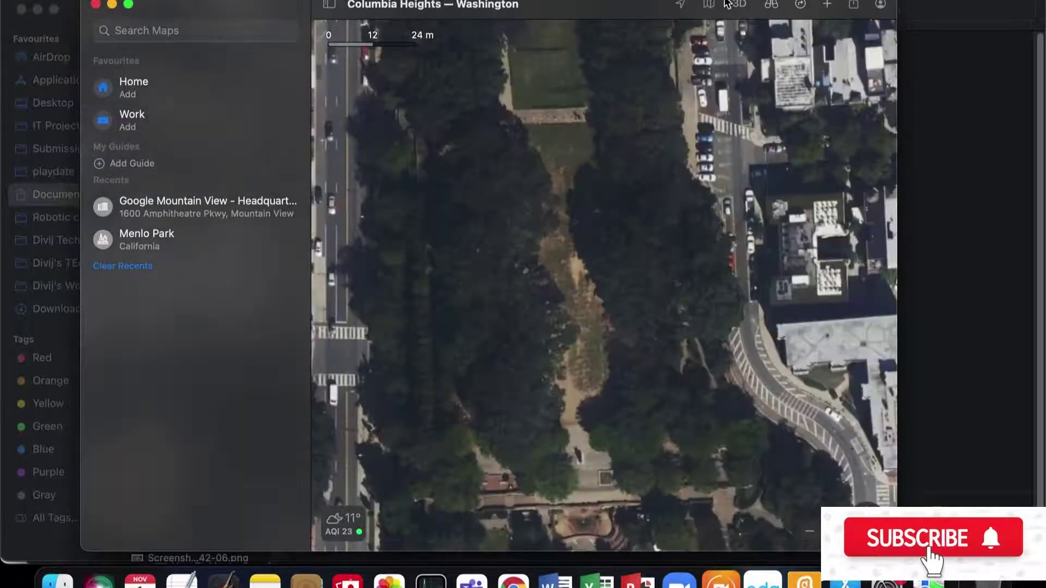
Step: Switch the satellite map to 3D and examine the park and the surrounding streets
{"action": "left_click", "coordinate": [741, 4]}
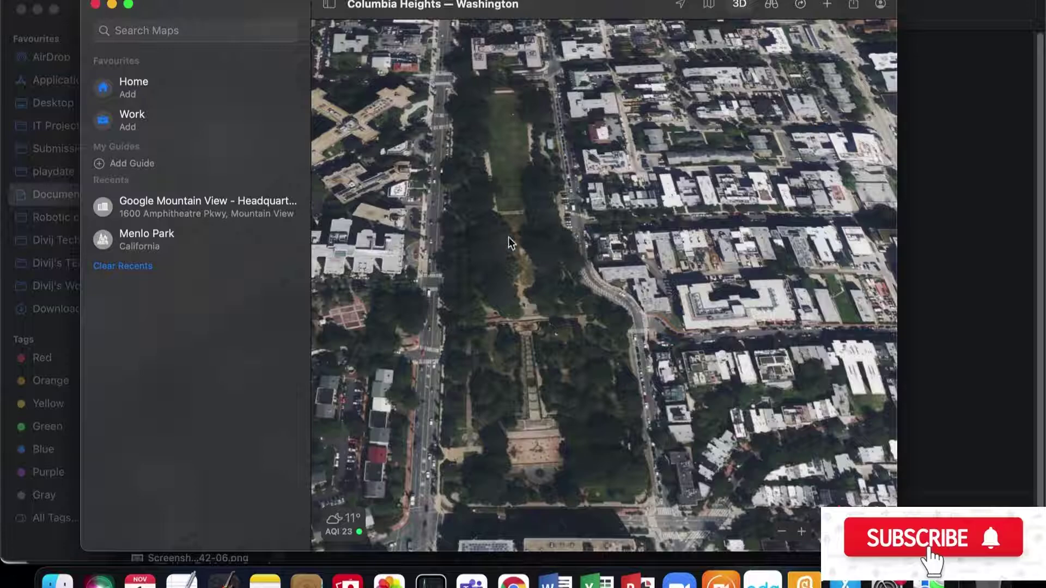
{"action": "scroll", "coordinate": [508, 237], "scroll_direction": "up", "scroll_amount": 3}
{"action": "scroll", "coordinate": [508, 237], "scroll_direction": "down", "scroll_amount": 5}
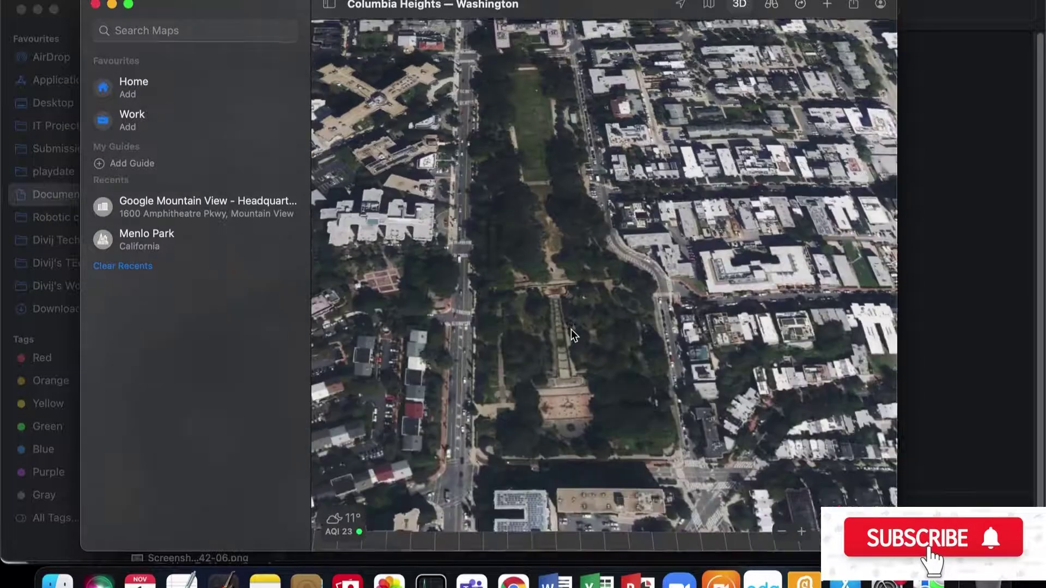
{"action": "scroll", "coordinate": [544, 180], "scroll_direction": "up", "scroll_amount": 5}
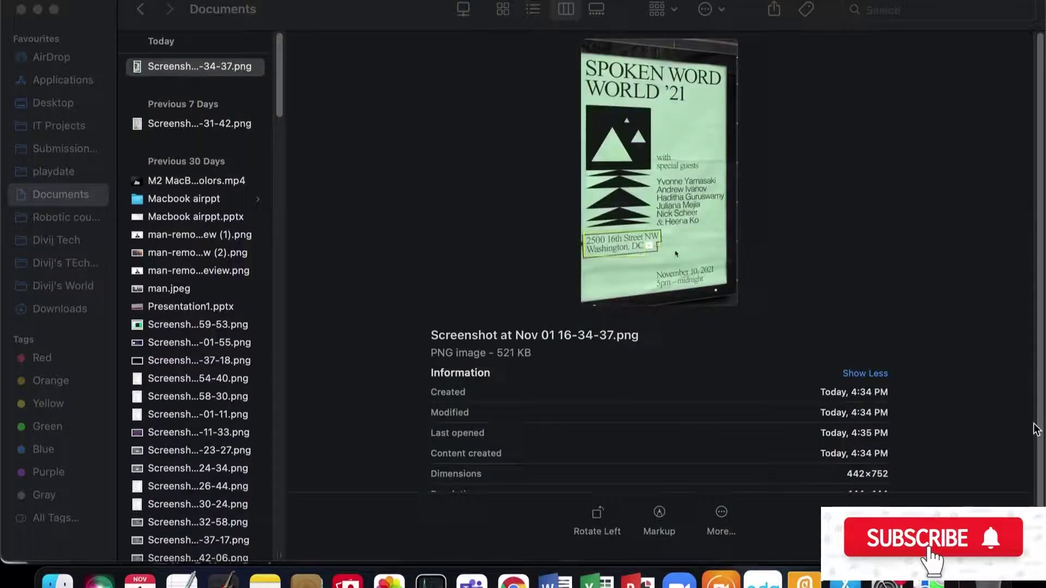
Step: Preview the poster screenshot again in Finder, followed by two Most Coins Ranking screenshots and Screenshot at Oct 04 11-01-55.png
{"action": "key", "text": "space"}
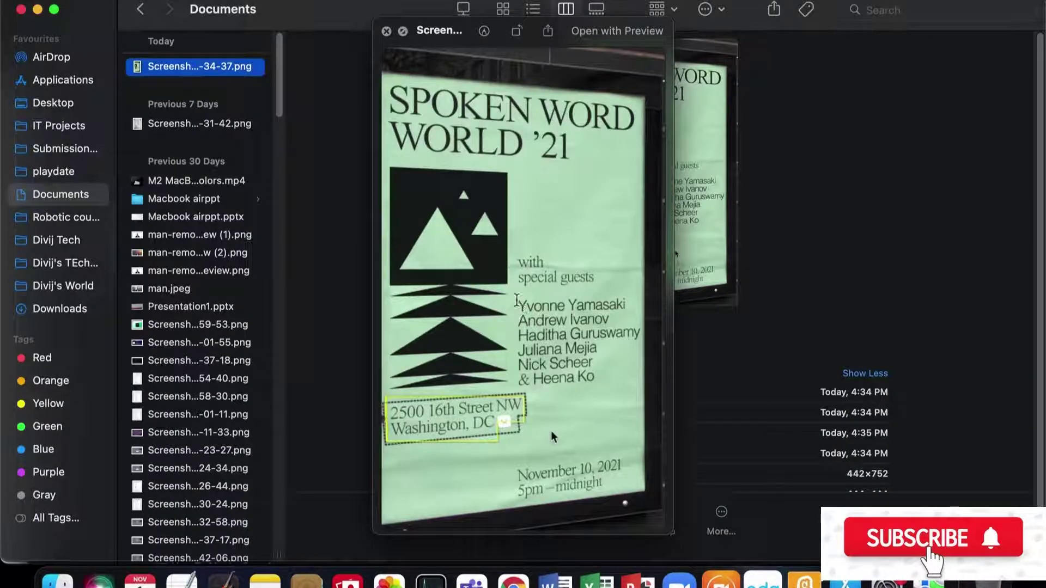
{"action": "left_click", "coordinate": [605, 479]}
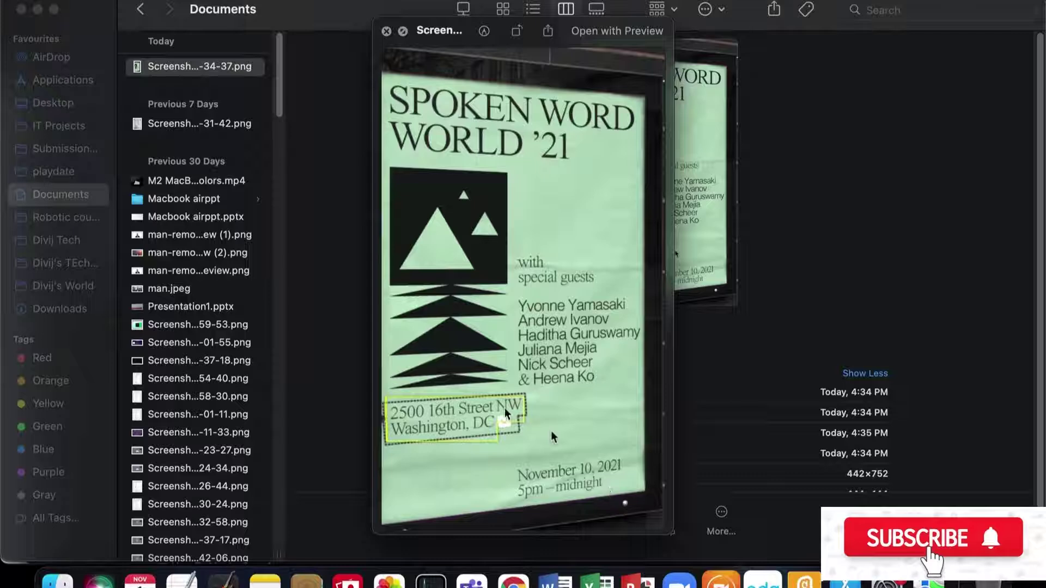
{"action": "left_click", "coordinate": [153, 383]}
{"action": "left_click", "coordinate": [166, 376]}
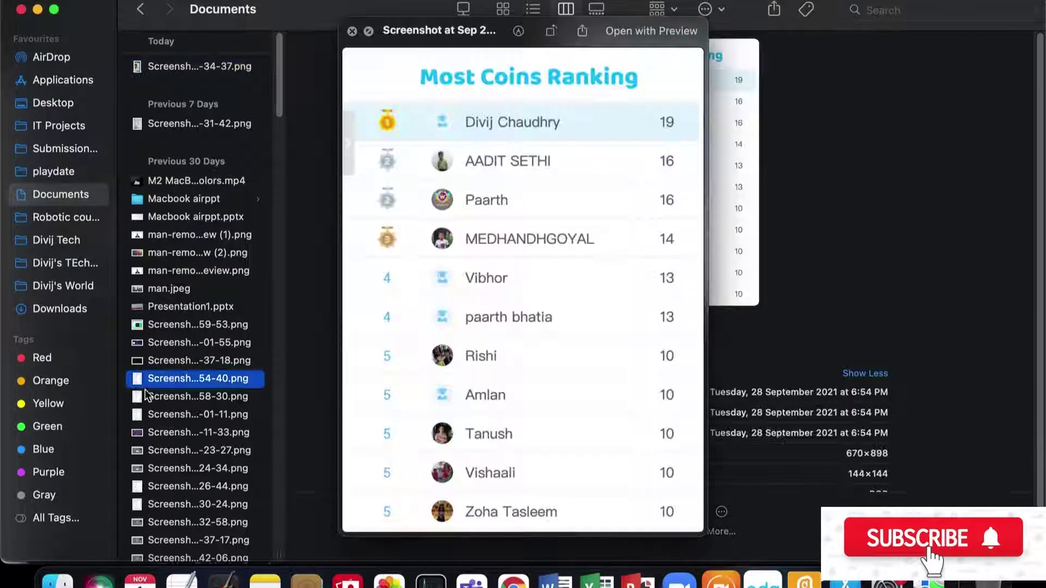
{"action": "left_click", "coordinate": [159, 414]}
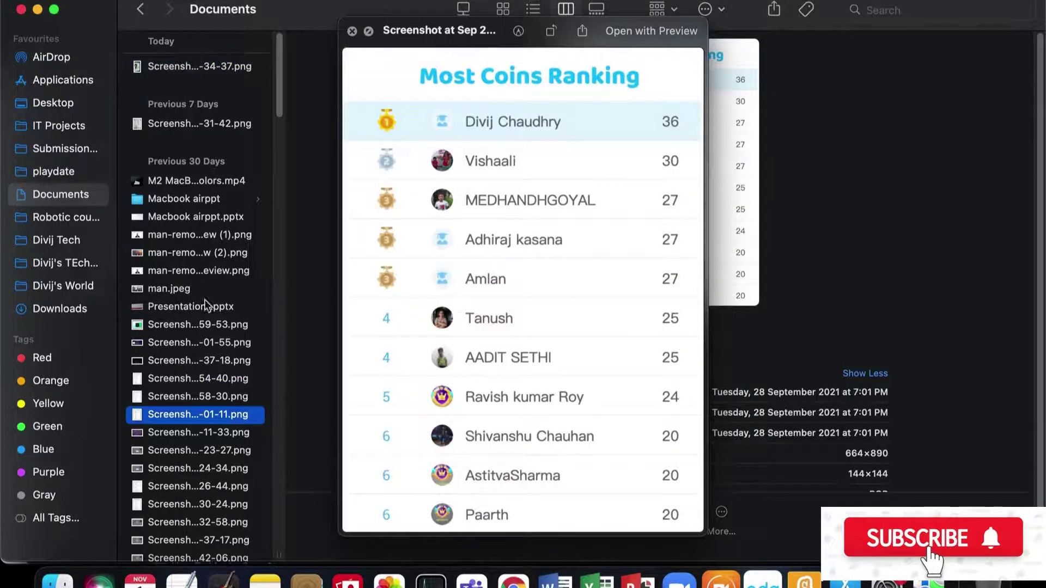
{"action": "left_click", "coordinate": [176, 342]}
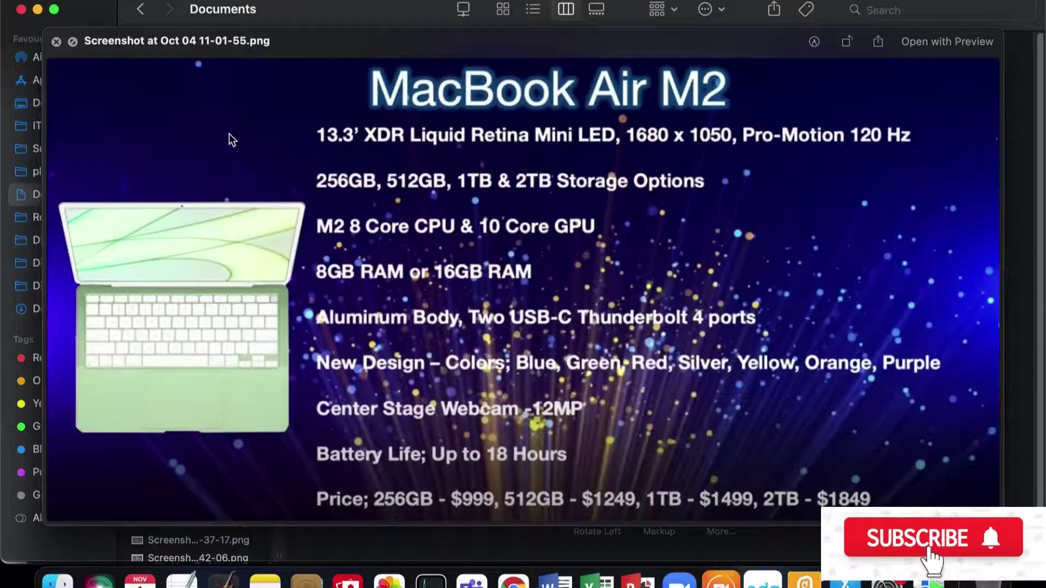
Step: Check the text of the MacBook Air M2 slide in the enlarged preview, and close the preview
{"action": "left_click", "coordinate": [379, 96]}
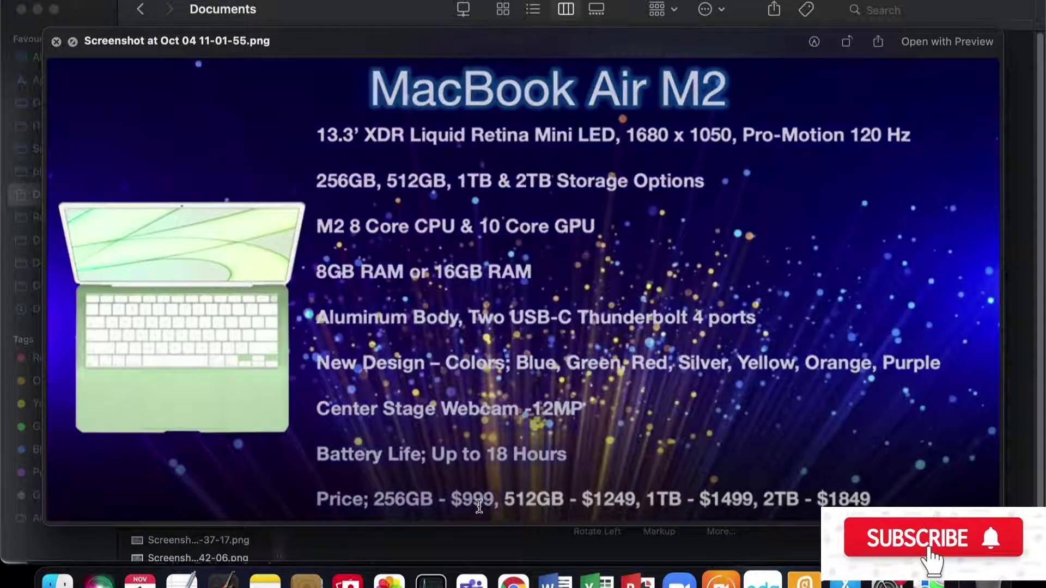
{"action": "left_click", "coordinate": [1017, 523]}
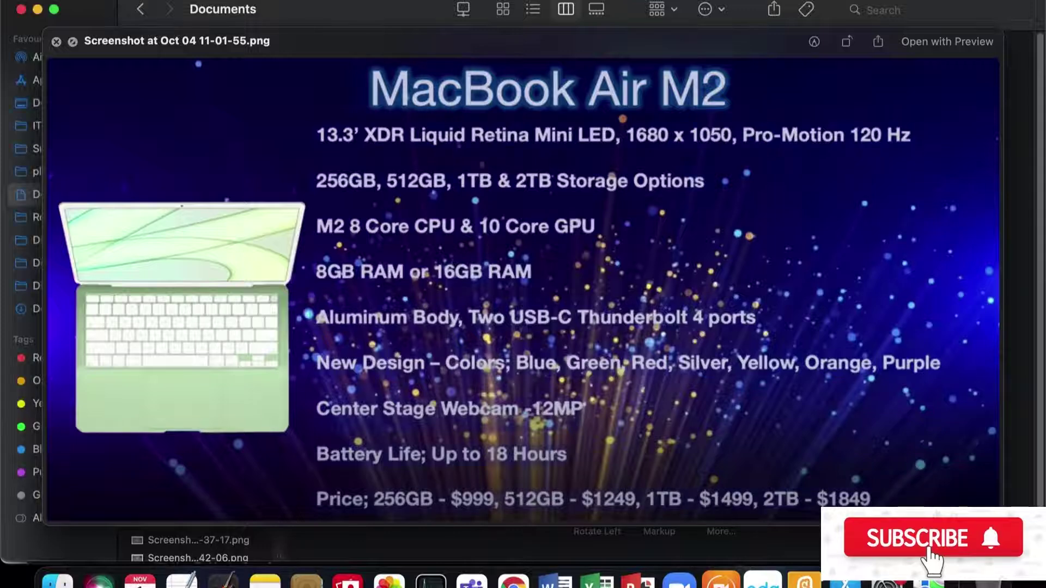
{"action": "left_click", "coordinate": [57, 41]}
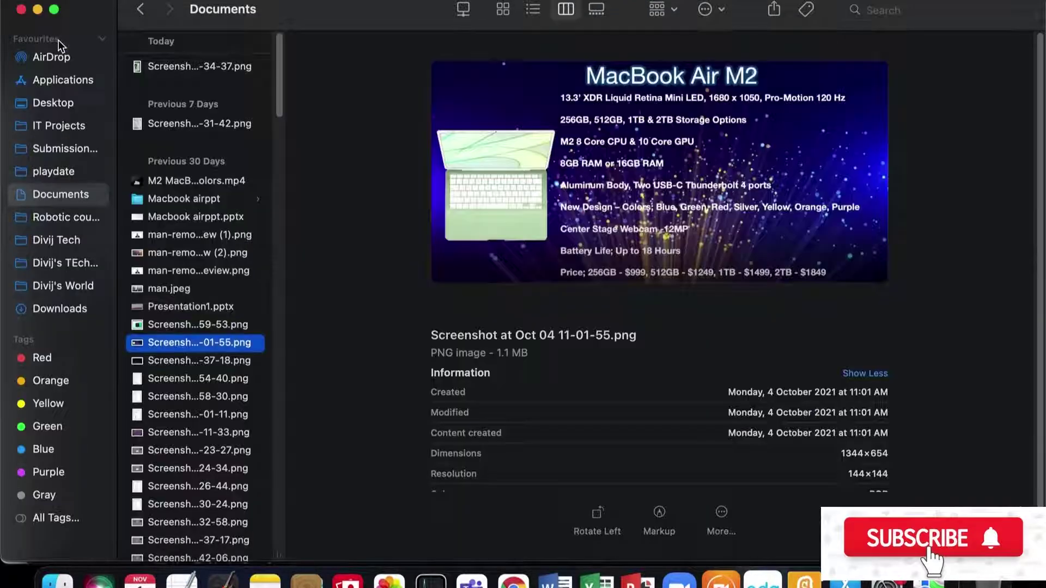
Step: Open Screenshot at Oct 04 10-59-53.png in Preview, try to select the M2 article's text, and close the image
{"action": "left_click", "coordinate": [174, 324]}
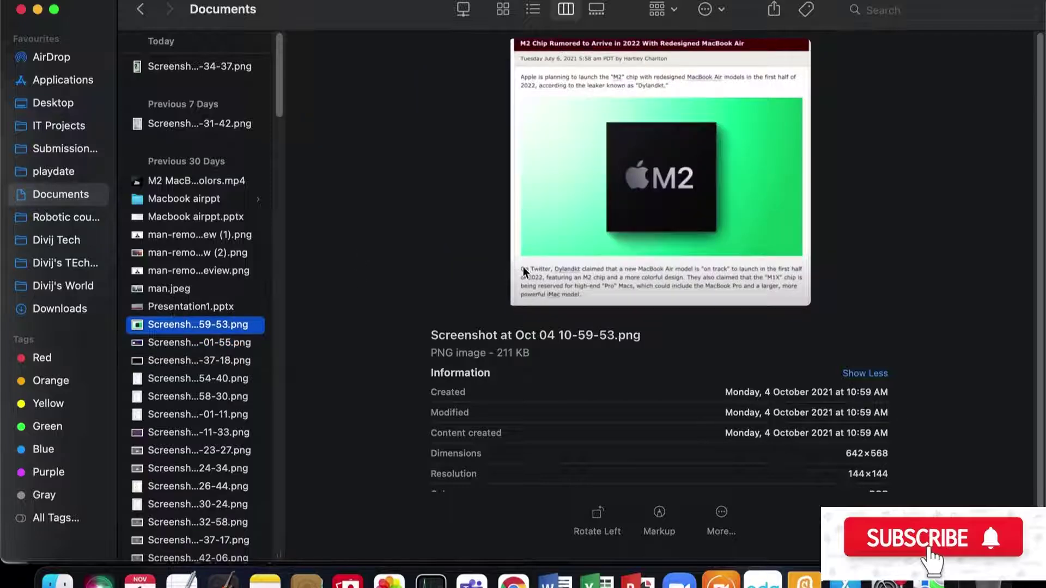
{"action": "double_click", "coordinate": [166, 325]}
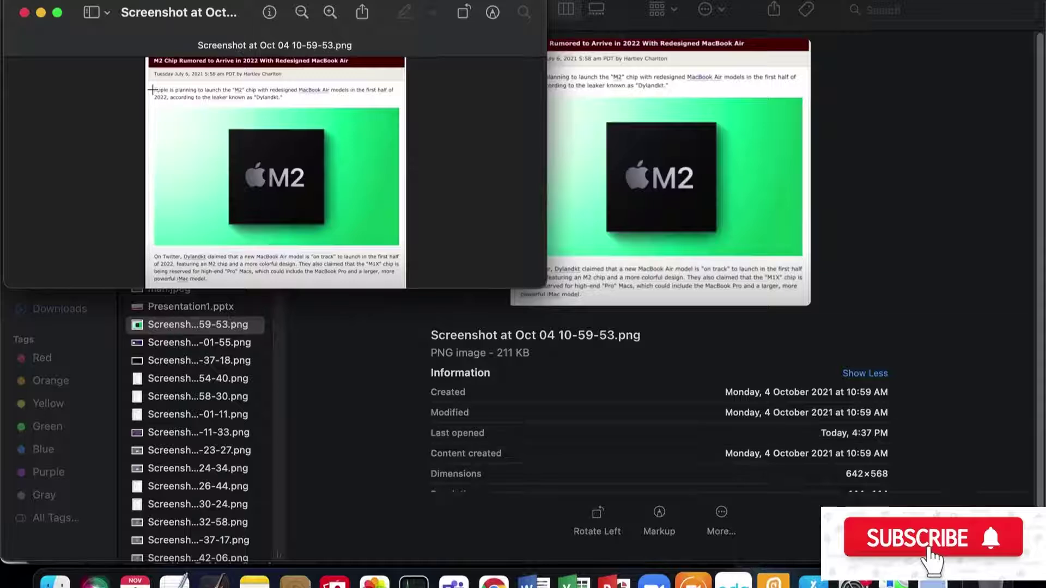
{"action": "left_click_drag", "start_coordinate": [154, 88], "coordinate": [380, 211]}
{"action": "left_click", "coordinate": [539, 390]}
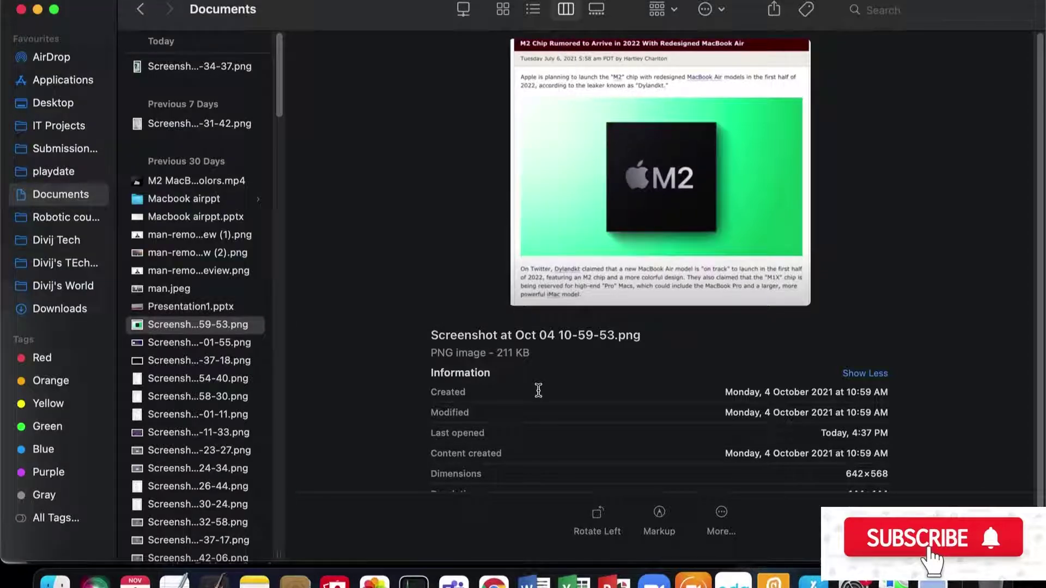
Step: View the M2 article screenshot enlarged in Quick Look and close it
{"action": "left_click", "coordinate": [252, 325]}
{"action": "key", "text": "space"}
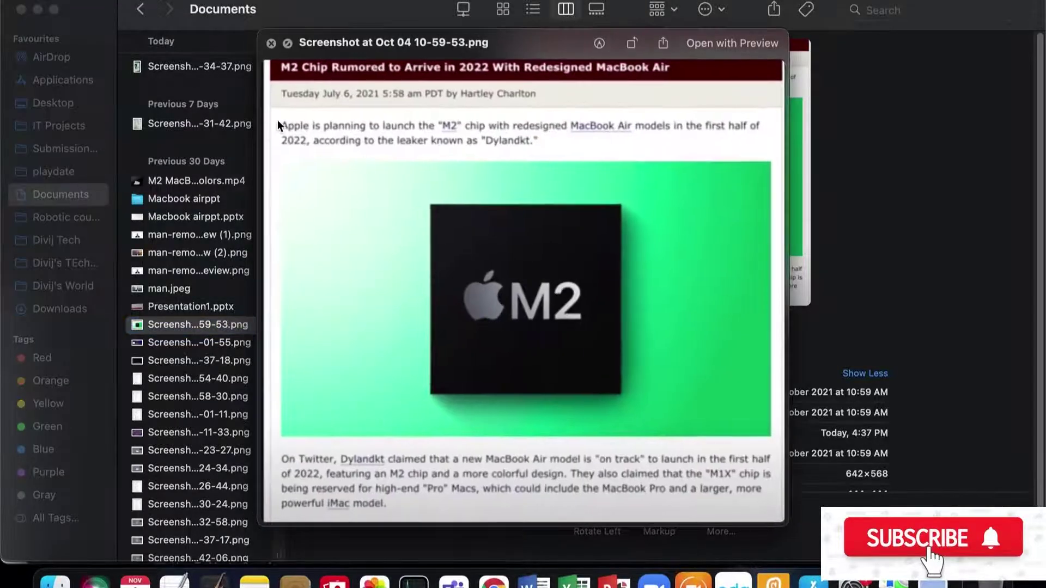
{"action": "left_click", "coordinate": [271, 43]}
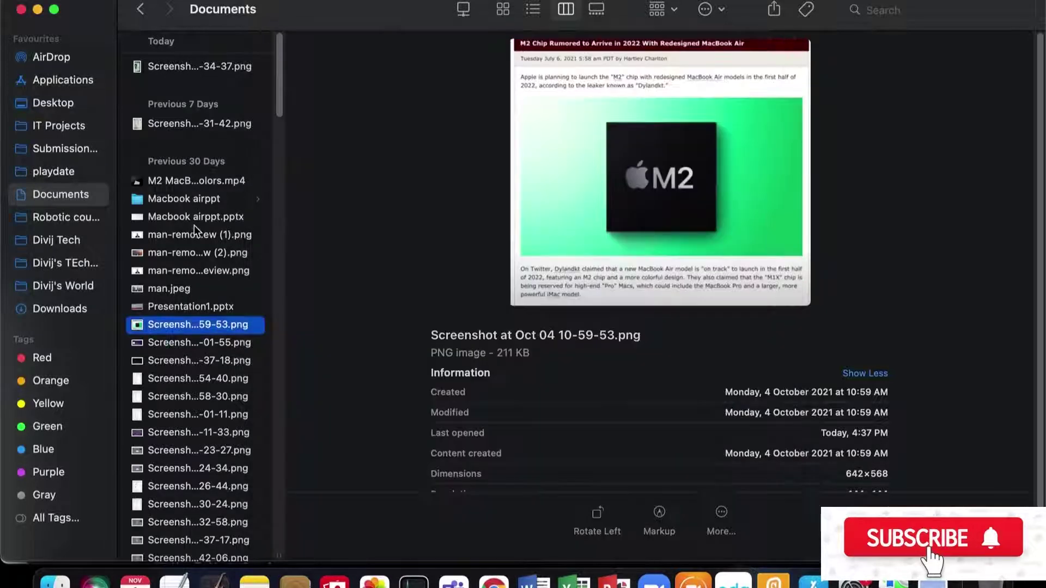
Step: Enlarge the poster Screenshot at Nov 01 16-34-37.png in Quick Look and show the actions available for its November 10, 2021 date
{"action": "left_click", "coordinate": [177, 273]}
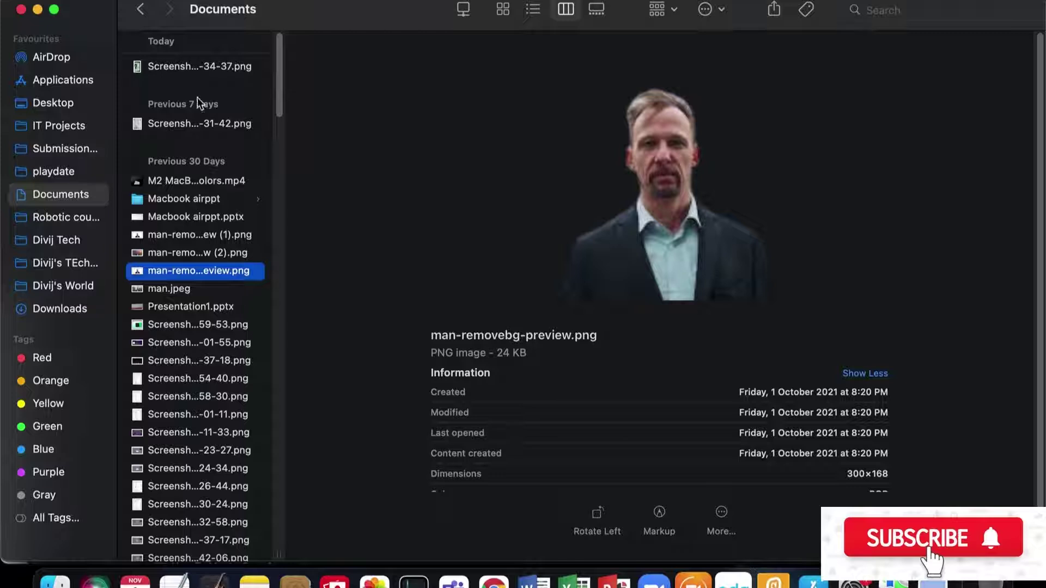
{"action": "left_click", "coordinate": [194, 65]}
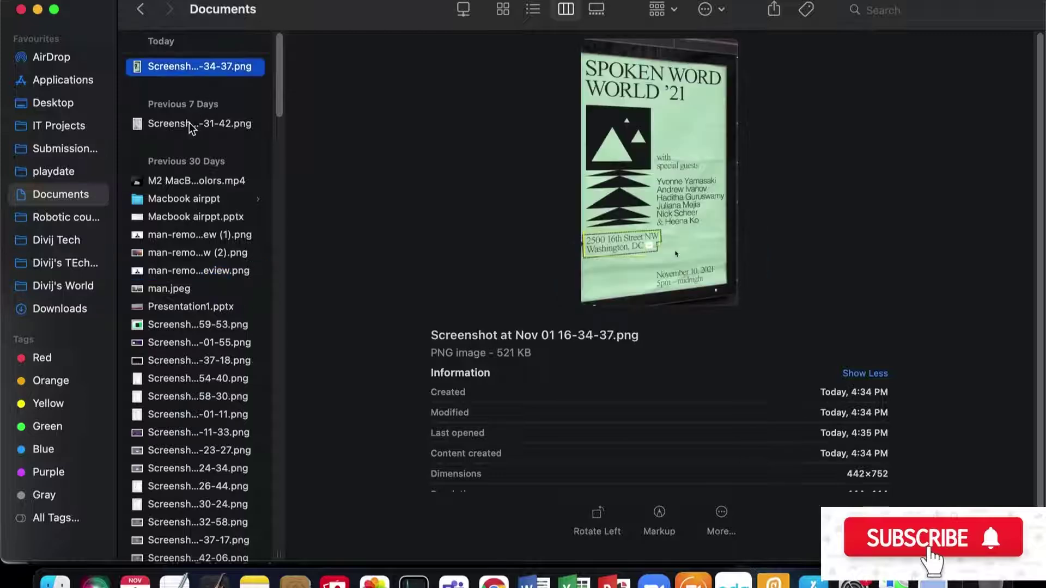
{"action": "left_click", "coordinate": [188, 122]}
{"action": "left_click", "coordinate": [187, 67]}
{"action": "key", "text": "space"}
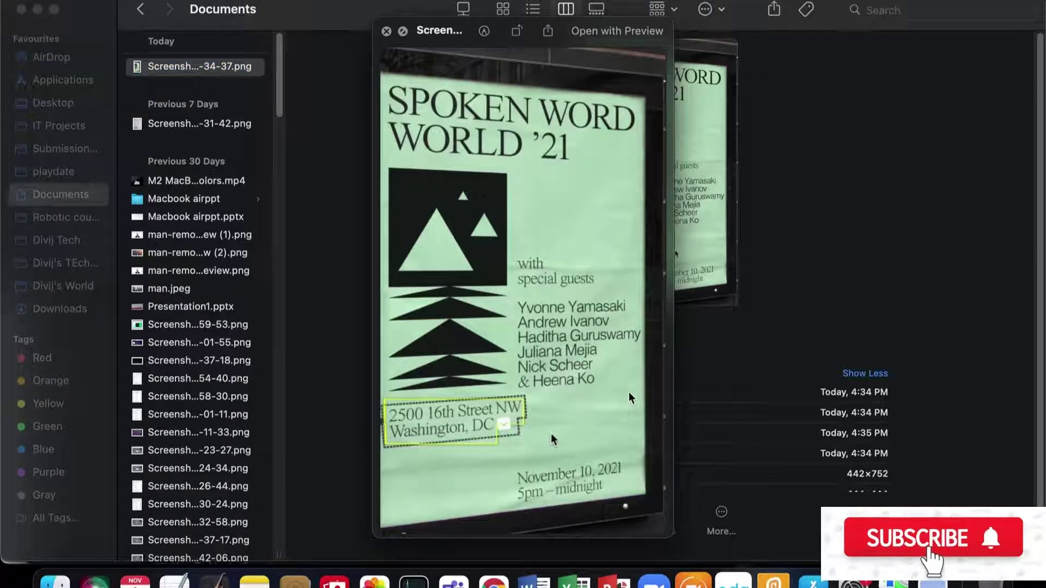
{"action": "mouse_move", "coordinate": [531, 474]}
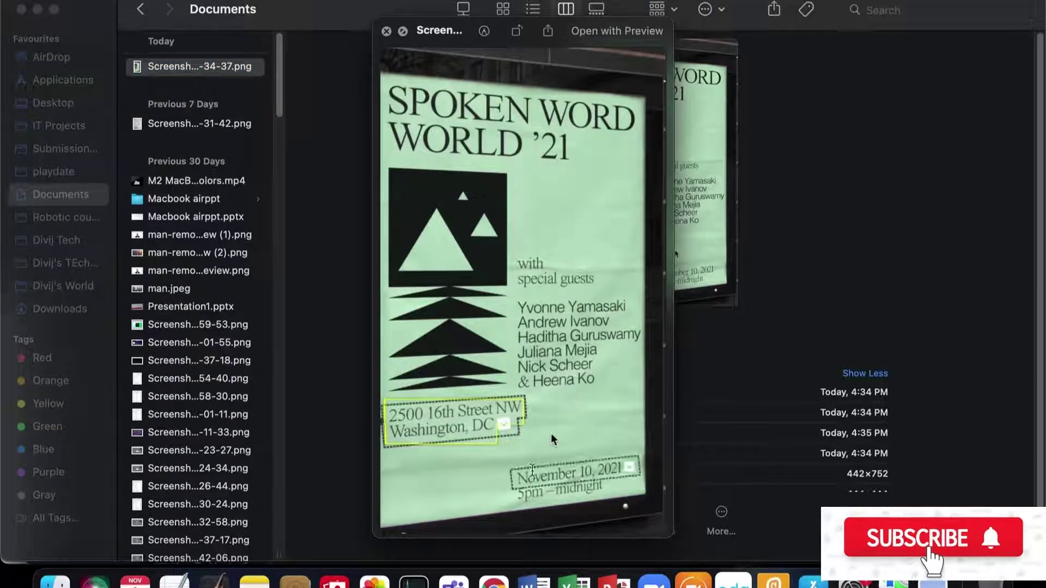
{"action": "left_click", "coordinate": [629, 468]}
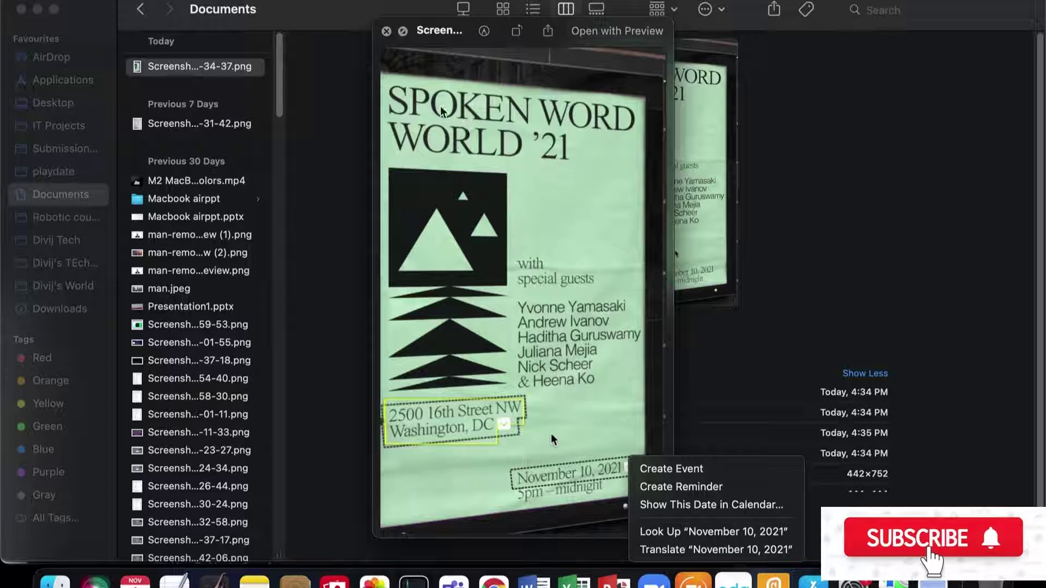
Step: Select the poster's title text "SPOKEN WORD WORLD '21" and copy it
{"action": "left_click", "coordinate": [414, 104]}
{"action": "left_click_drag", "start_coordinate": [388, 88], "coordinate": [604, 194]}
{"action": "key", "text": "super+c"}
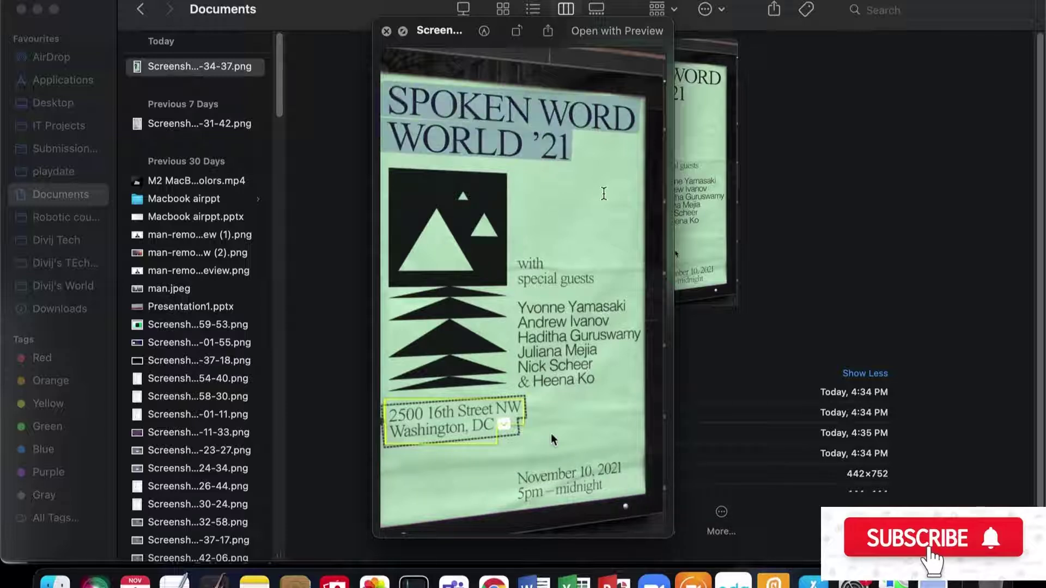
Step: Start a calendar event from the poster's November 10, 2021 date and paste the copied title as its name
{"action": "mouse_move", "coordinate": [577, 474]}
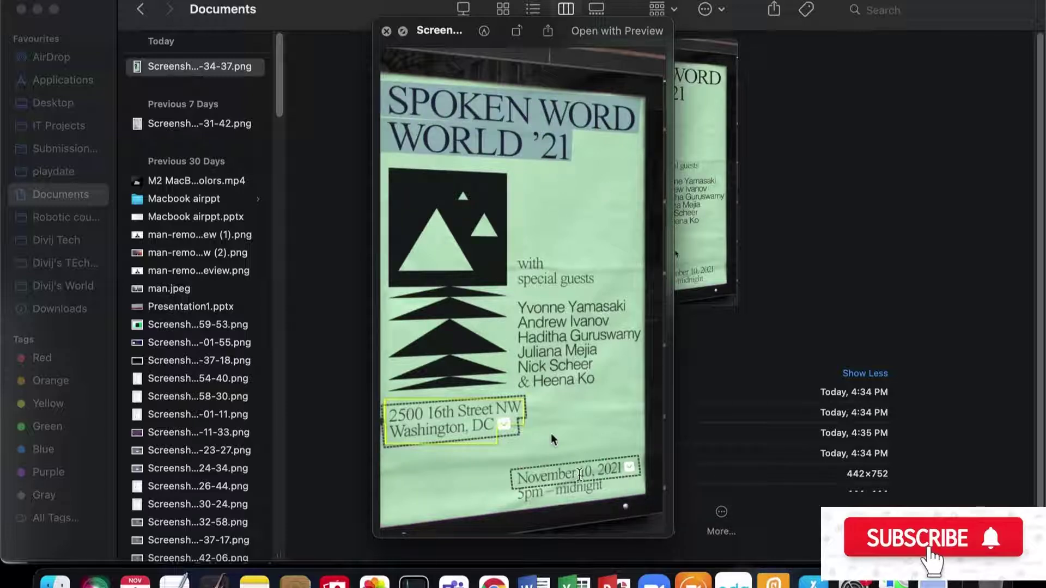
{"action": "left_click", "coordinate": [630, 467]}
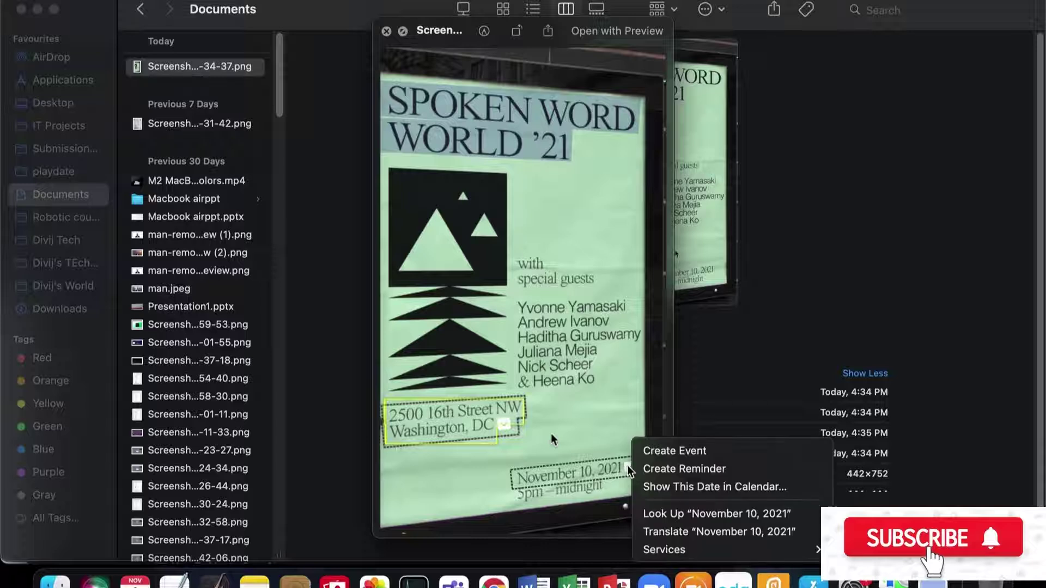
{"action": "left_click", "coordinate": [697, 450]}
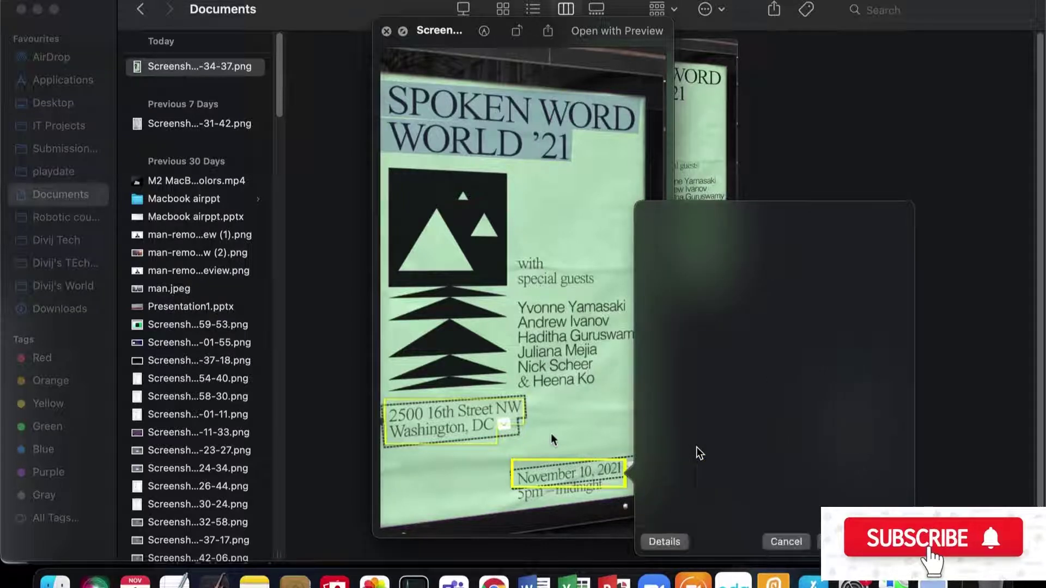
{"action": "key", "text": "super+v"}
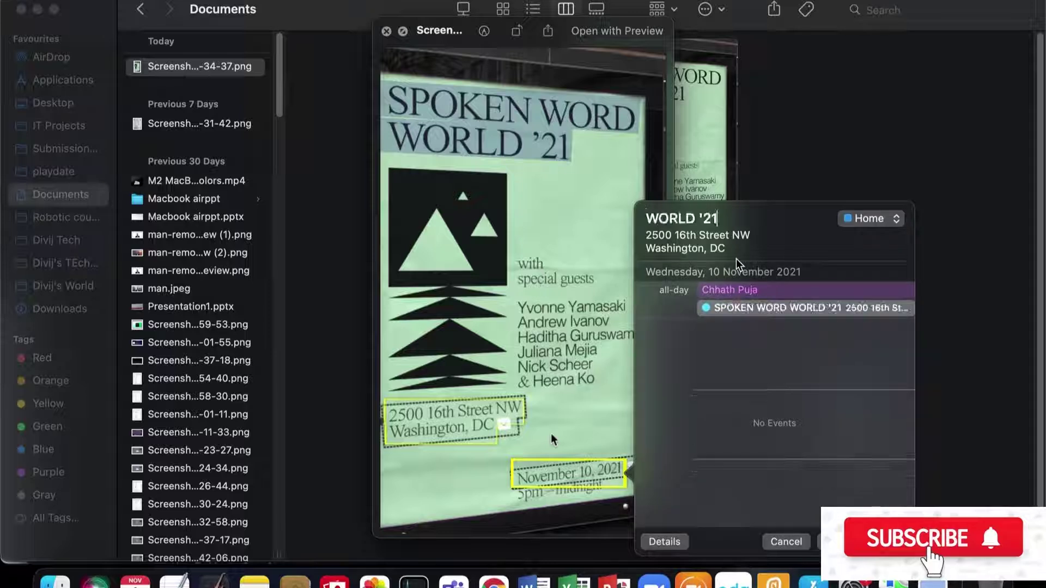
Step: Try to correct the pasted event title, cancel the event, and close the poster preview
{"action": "double_click", "coordinate": [647, 219]}
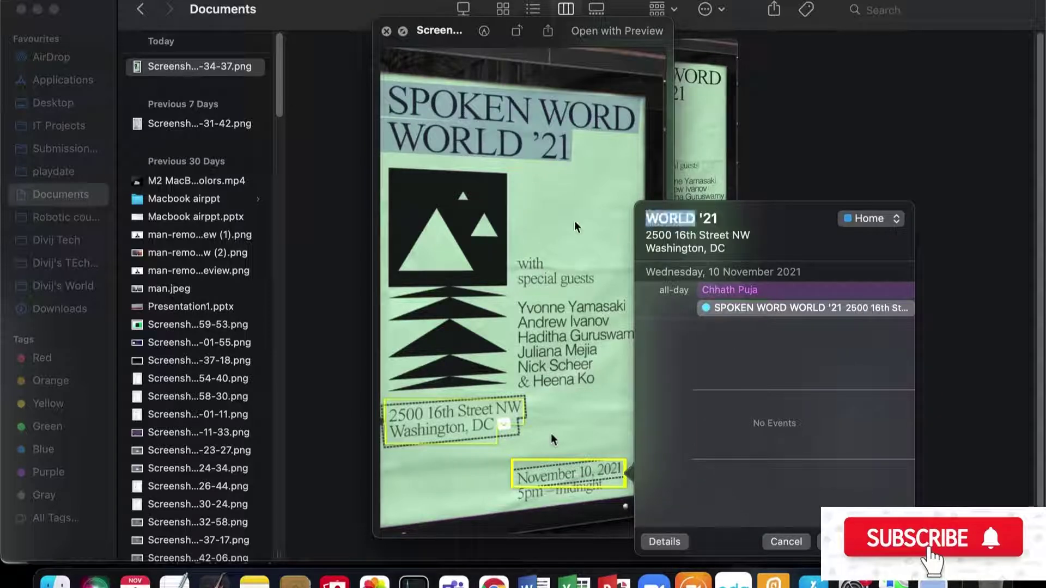
{"action": "left_click", "coordinate": [648, 217]}
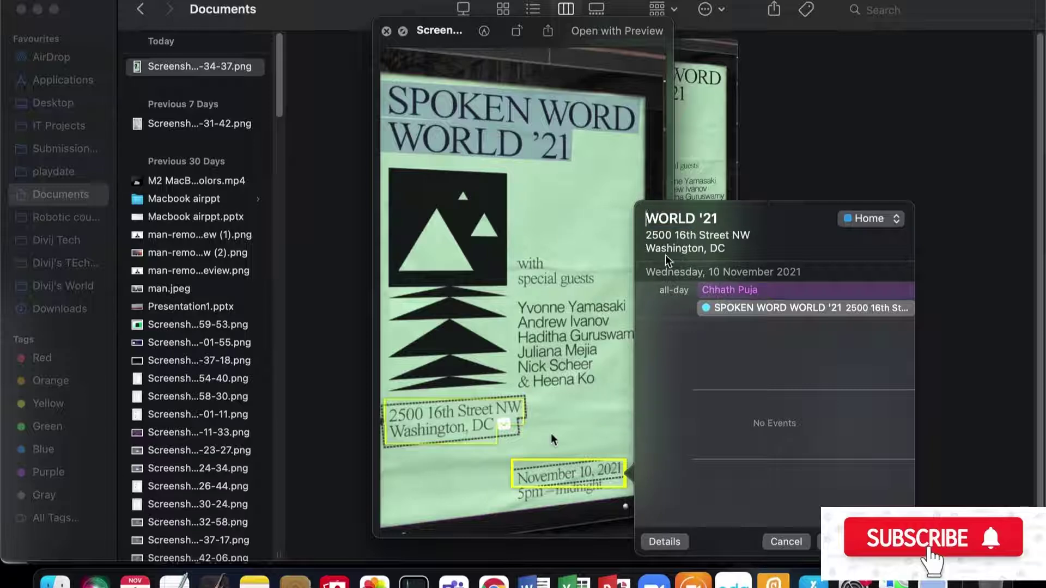
{"action": "left_click", "coordinate": [683, 218]}
{"action": "key", "text": "BackSpace"}
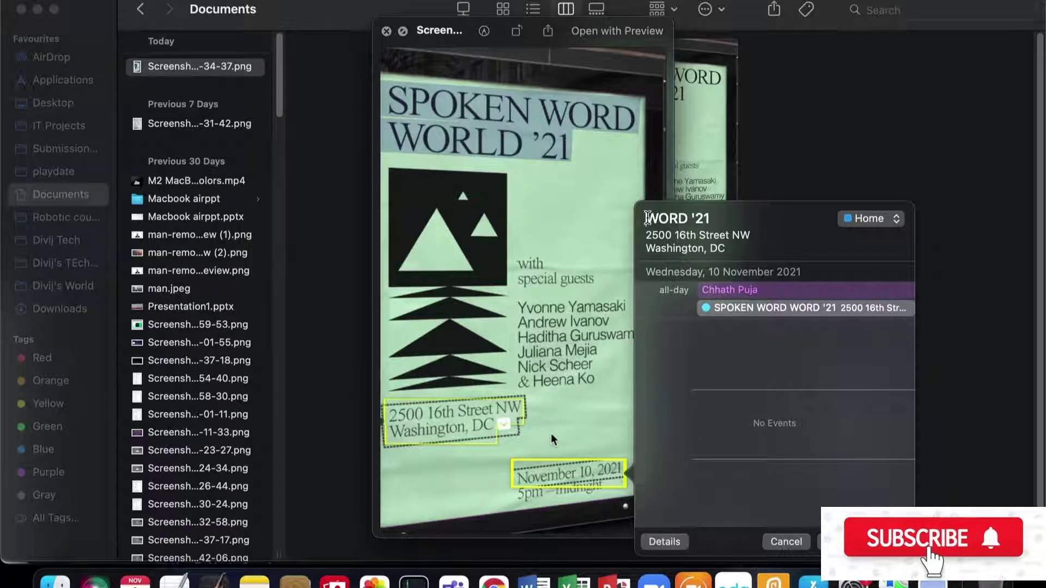
{"action": "left_click", "coordinate": [790, 542]}
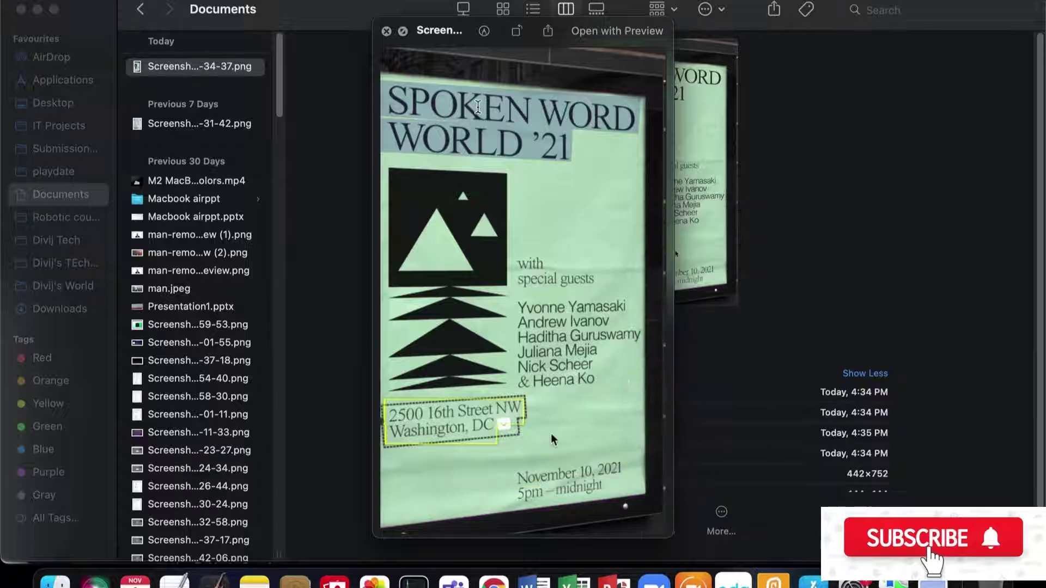
{"action": "left_click", "coordinate": [386, 31]}
Step: Switch to Chrome and search Google for "rabbit and the turtle" in a new tab
{"action": "left_click", "coordinate": [493, 566]}
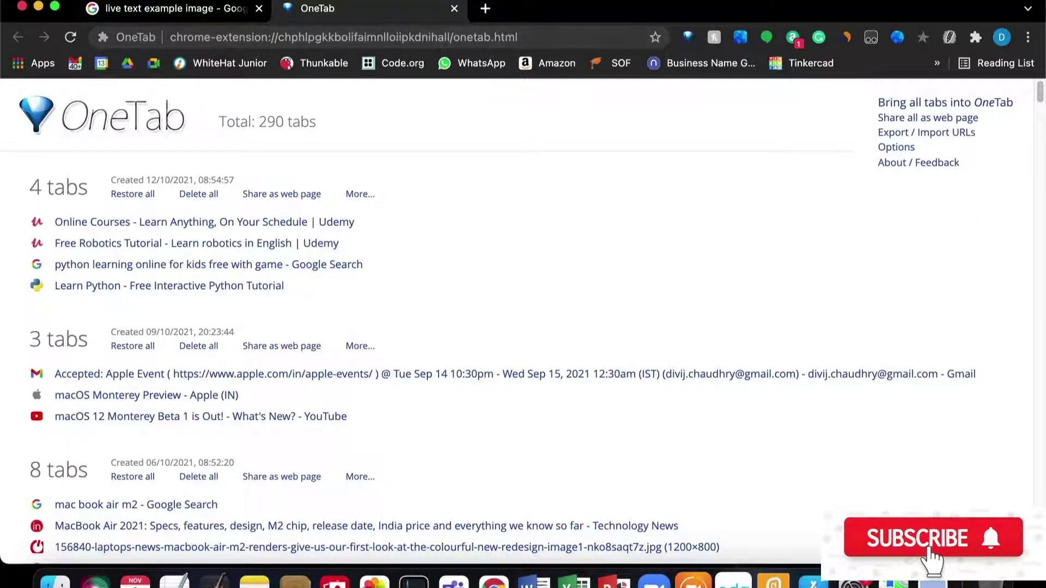
{"action": "left_click", "coordinate": [485, 10]}
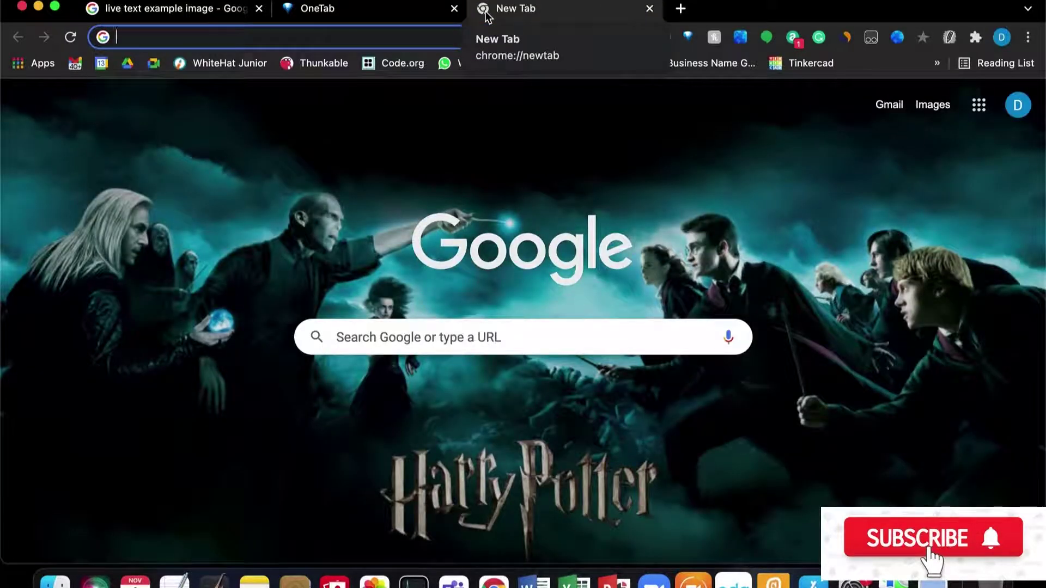
{"action": "type", "text": "rabb"}
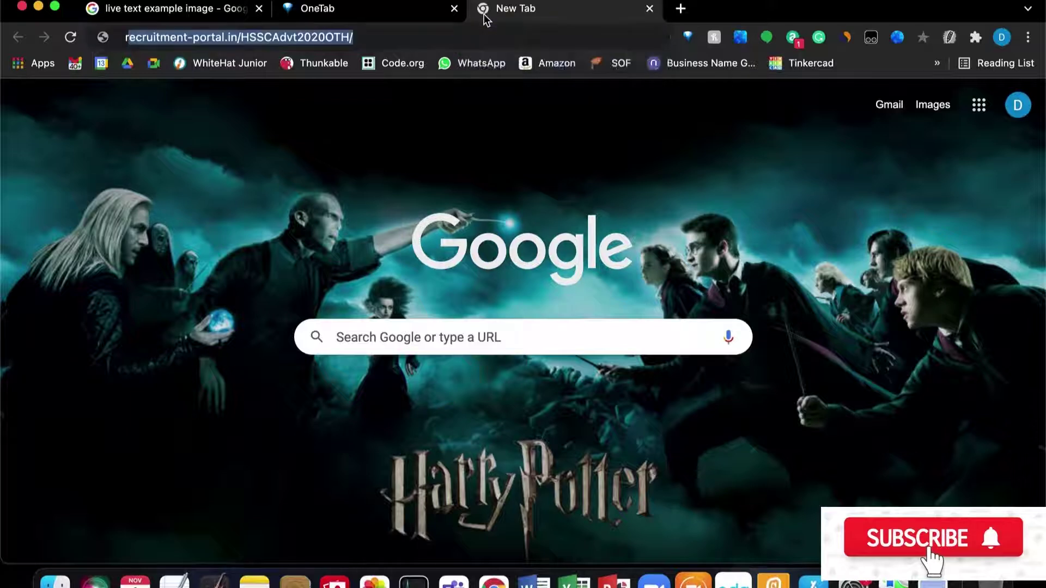
{"action": "type", "text": "it an"}
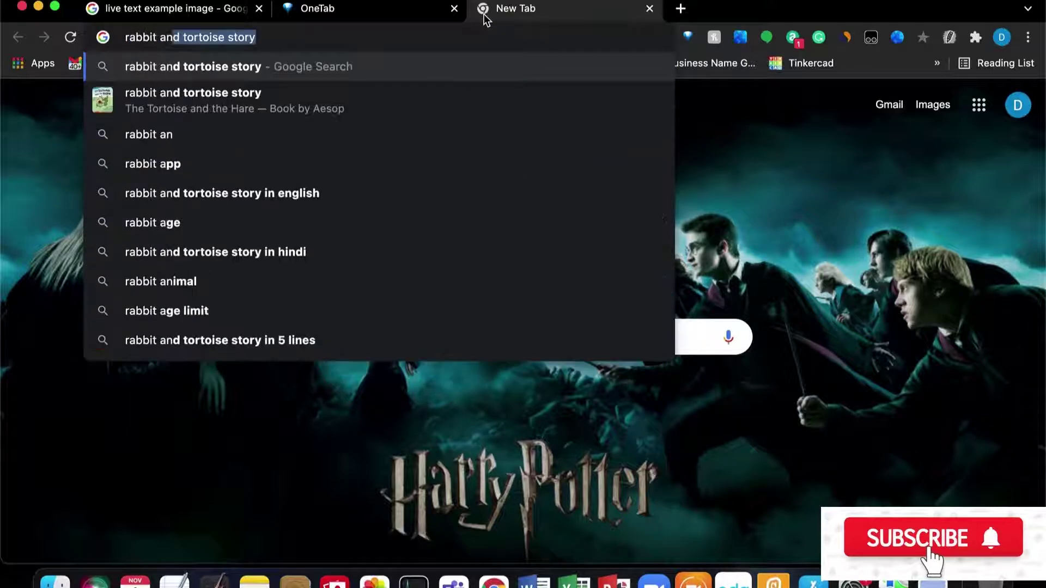
{"action": "type", "text": "d the r"}
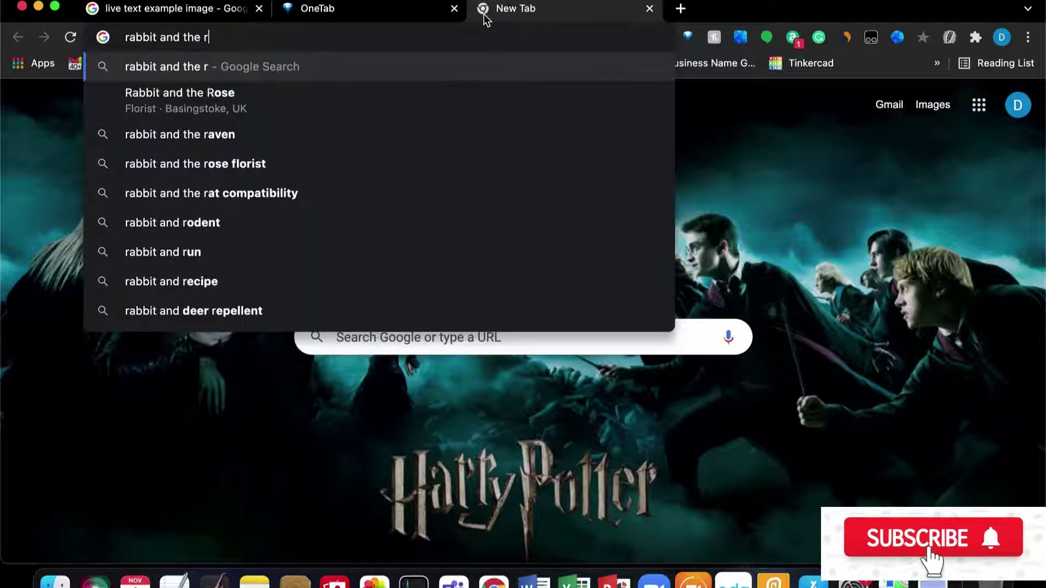
{"action": "key", "text": "BackSpace"}
{"action": "type", "text": "tur"}
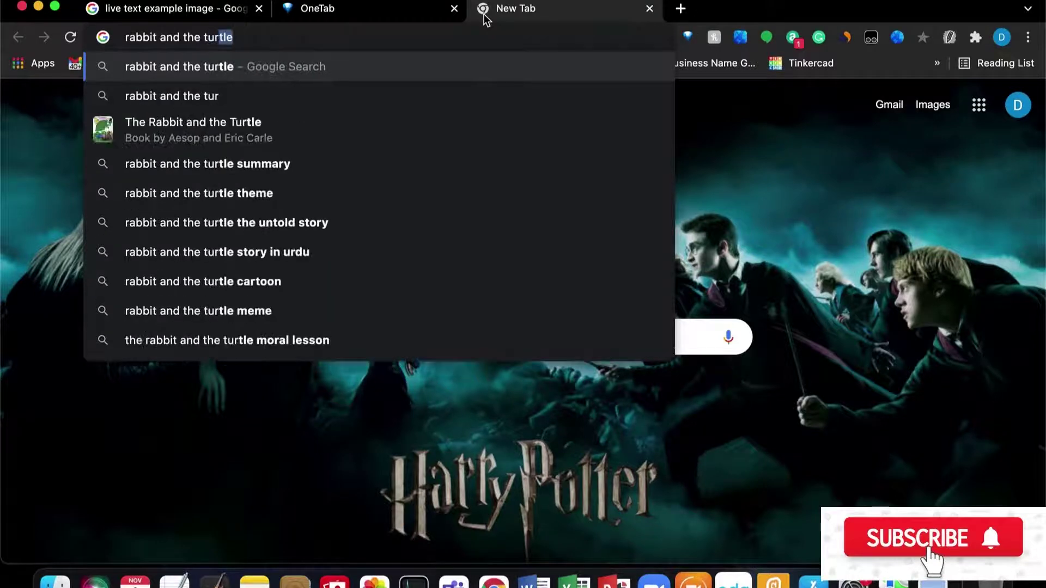
{"action": "key", "text": "Return"}
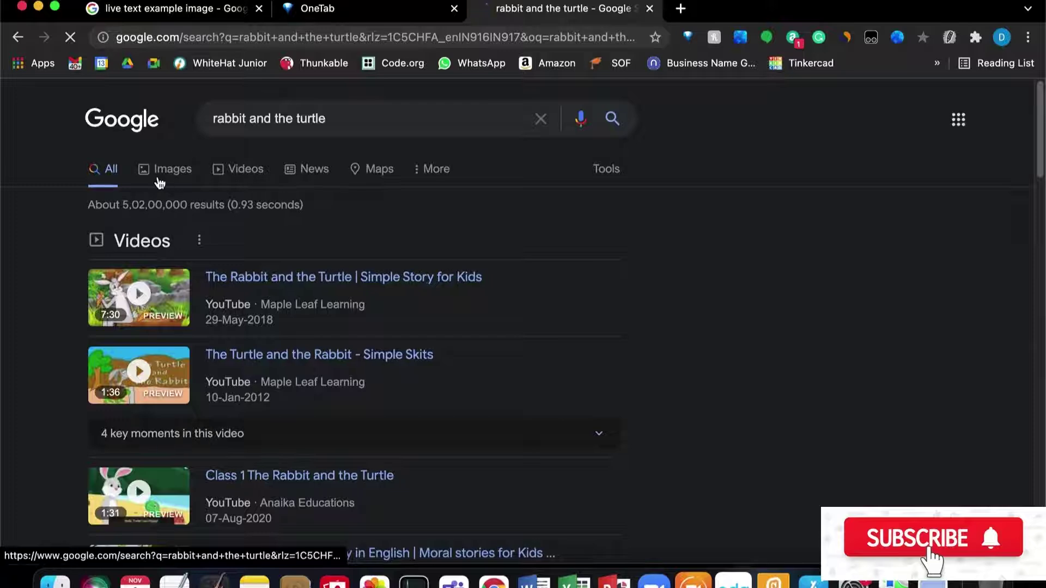
Step: Browse the image results and refine the image search to "rabbit and the turtle story"
{"action": "left_click", "coordinate": [174, 177]}
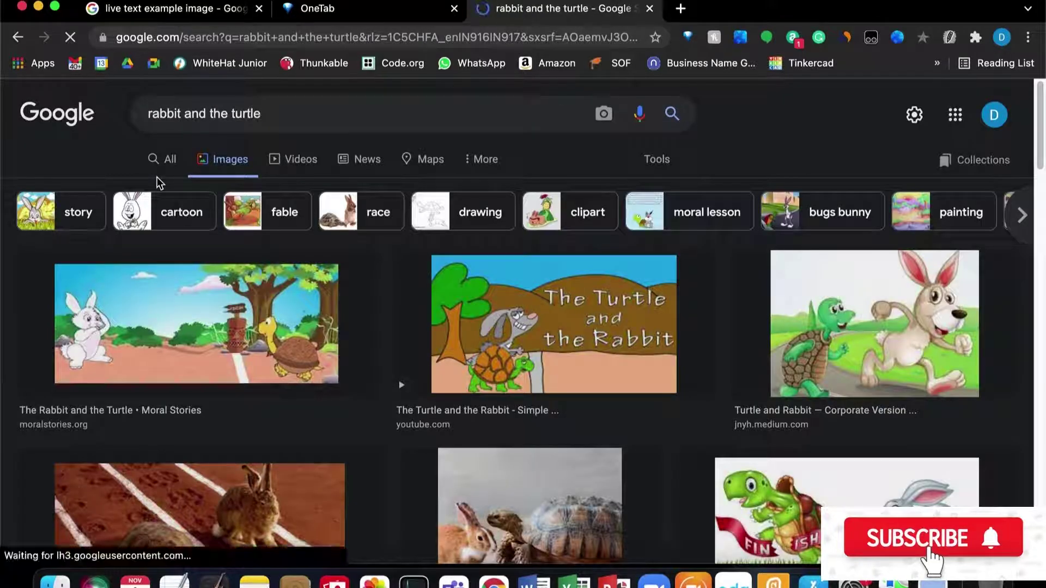
{"action": "scroll", "coordinate": [566, 384], "scroll_direction": "down", "scroll_amount": 2}
{"action": "scroll", "coordinate": [564, 383], "scroll_direction": "down", "scroll_amount": 5}
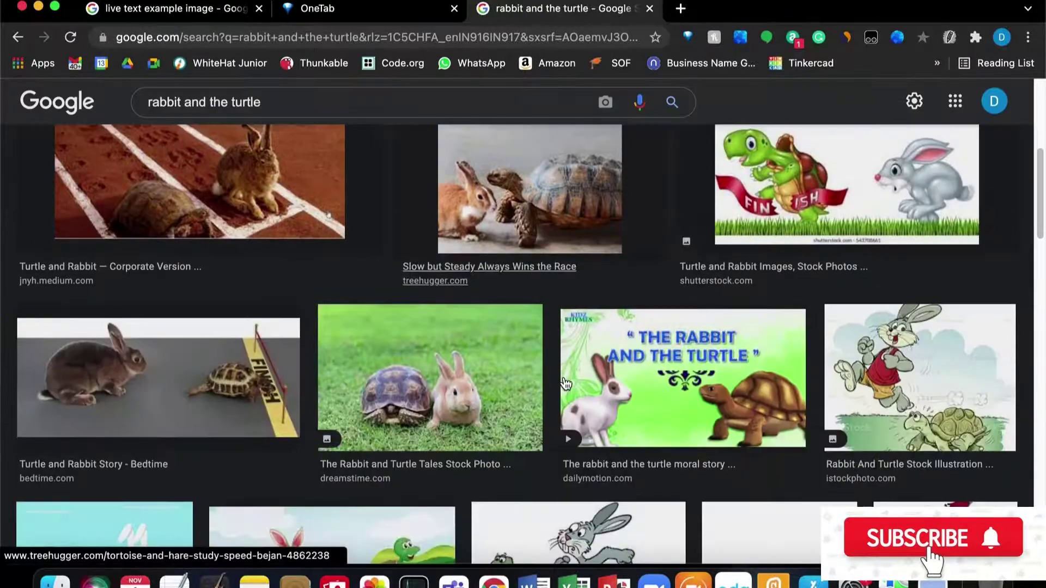
{"action": "scroll", "coordinate": [355, 173], "scroll_direction": "up", "scroll_amount": 6}
{"action": "left_click", "coordinate": [319, 99]}
{"action": "type", "text": "stor"}
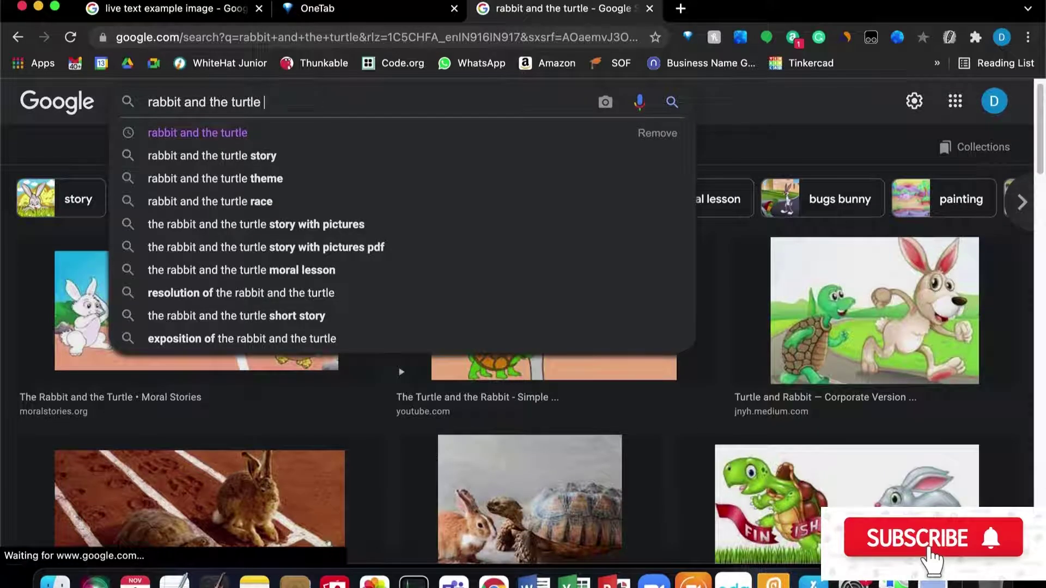
{"action": "type", "text": "y"}
{"action": "key", "text": "Return"}
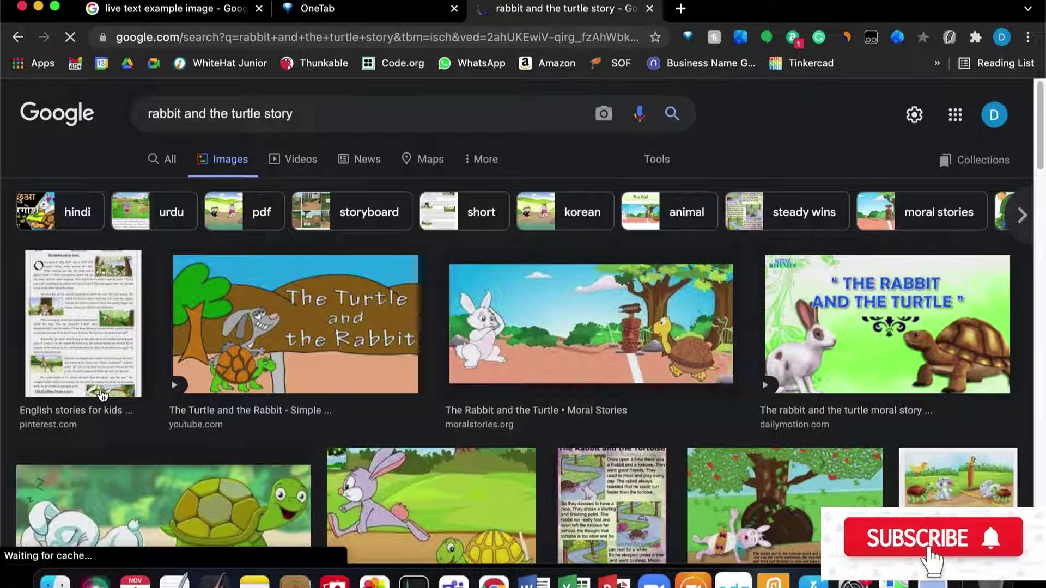
Step: Save the Pinterest story page image of The Rabbit and the Turtle to Downloads and open the downloaded JPEG
{"action": "left_click", "coordinate": [101, 394]}
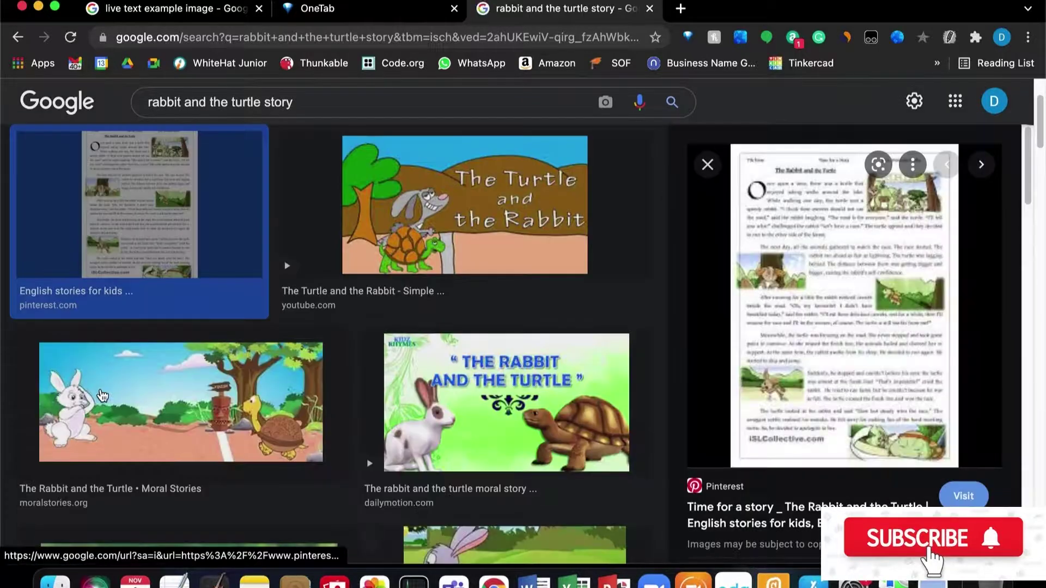
{"action": "right_click", "coordinate": [870, 308]}
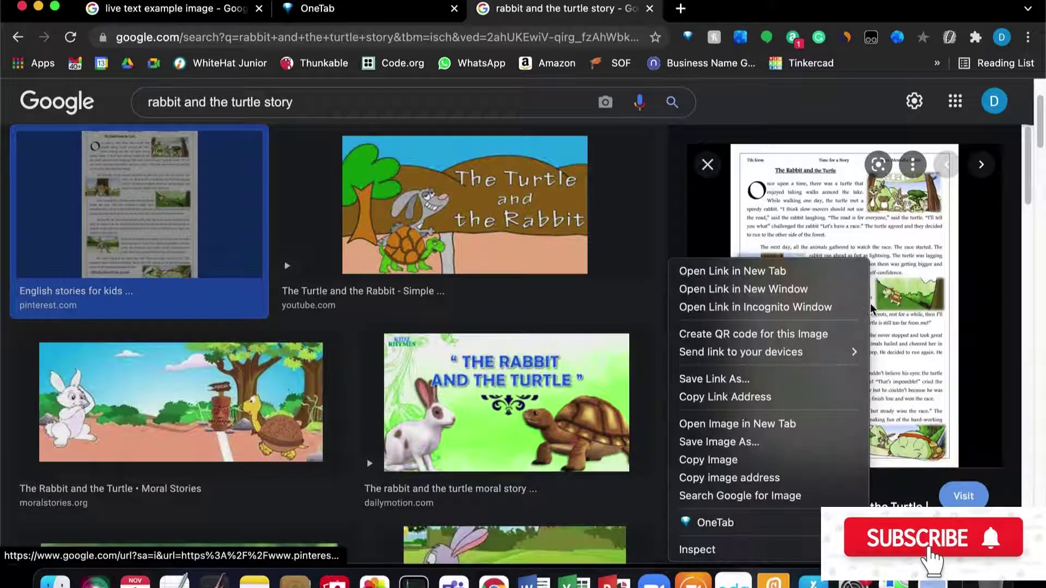
{"action": "left_click", "coordinate": [788, 443]}
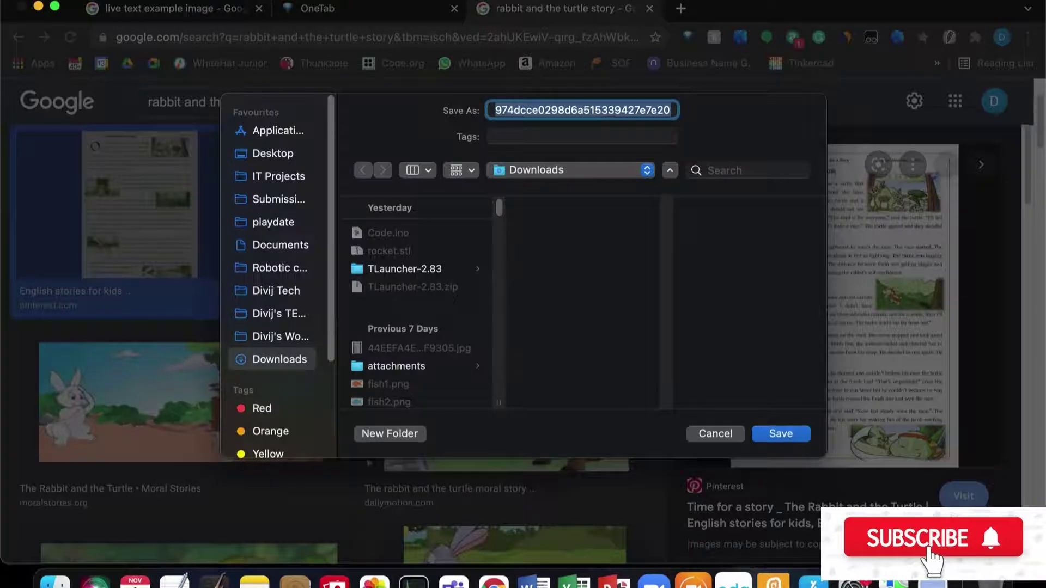
{"action": "left_click", "coordinate": [780, 434]}
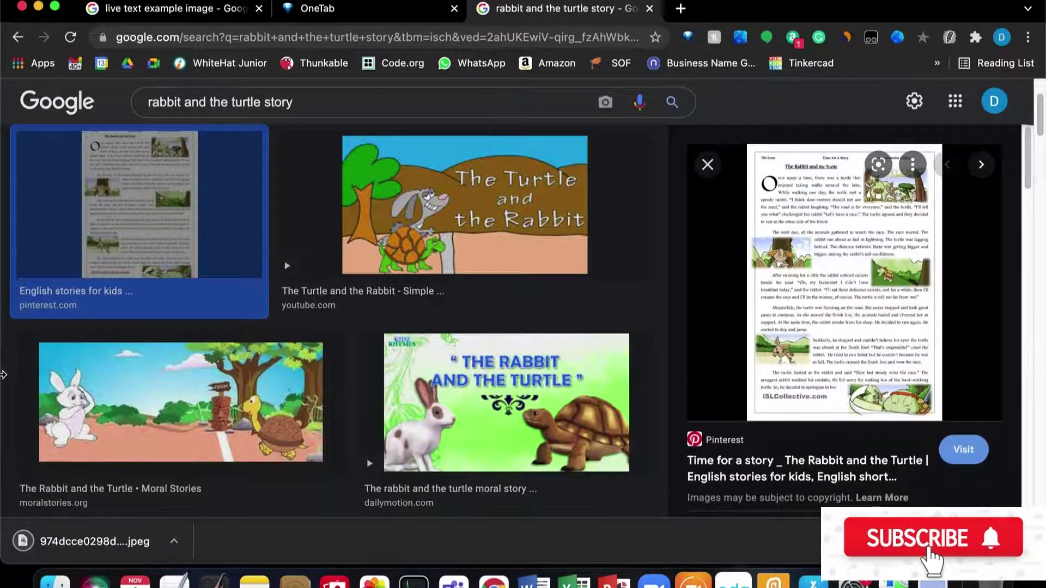
{"action": "left_click", "coordinate": [35, 539]}
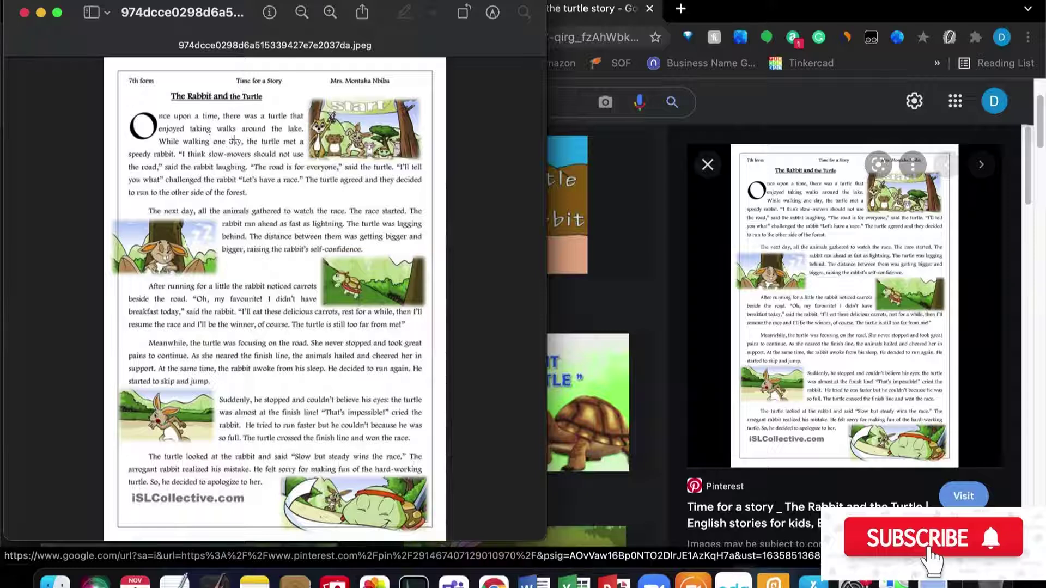
Step: Try to select the story's opening paragraph in the JPEG and clear the resulting selection
{"action": "left_click_drag", "start_coordinate": [159, 116], "coordinate": [254, 228]}
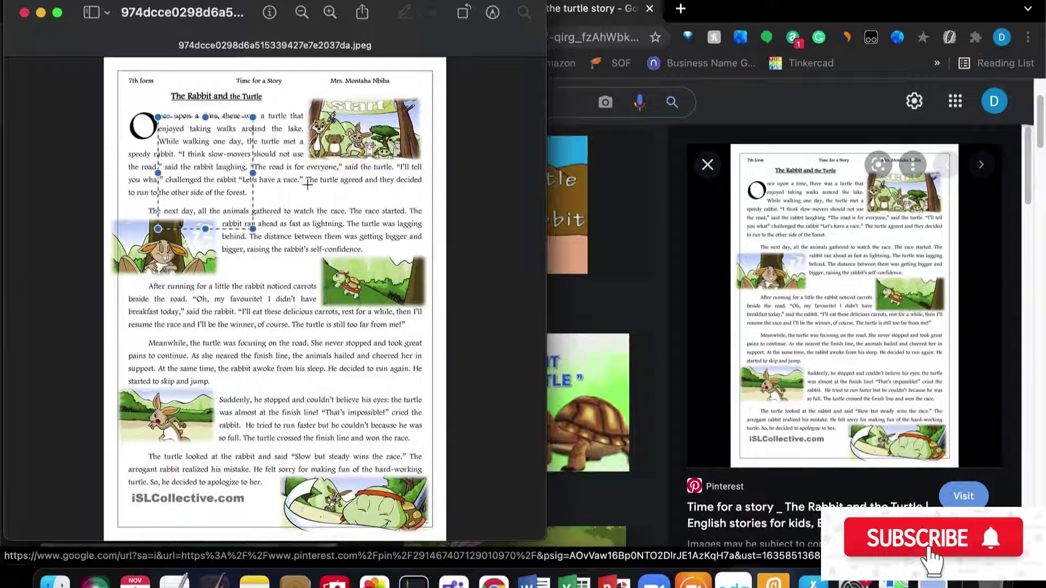
{"action": "left_click", "coordinate": [314, 180]}
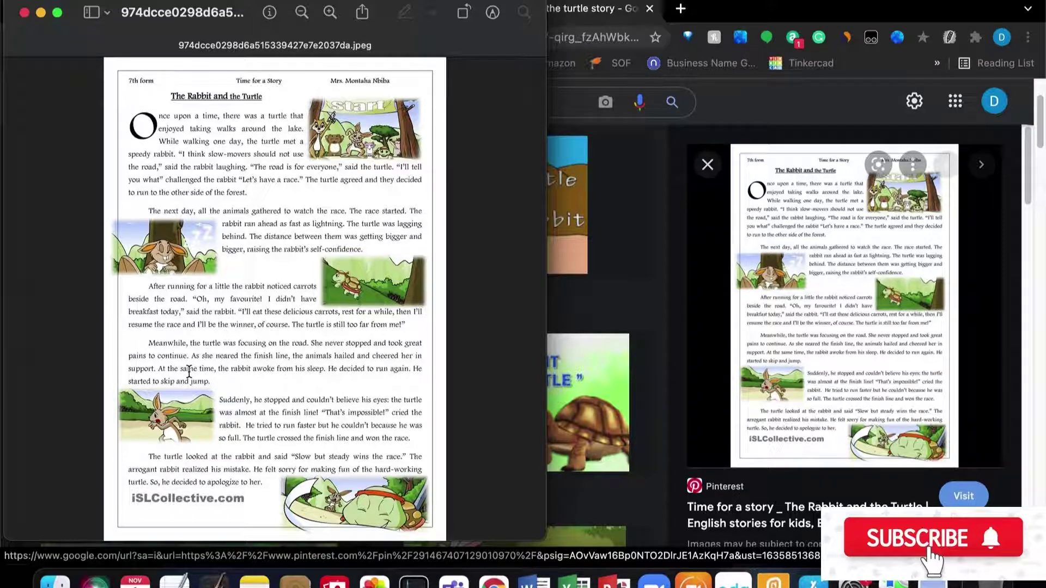
Step: Switch to Finder and open a Quick Look preview of the story JPEG in the Downloads folder
{"action": "left_click", "coordinate": [51, 550]}
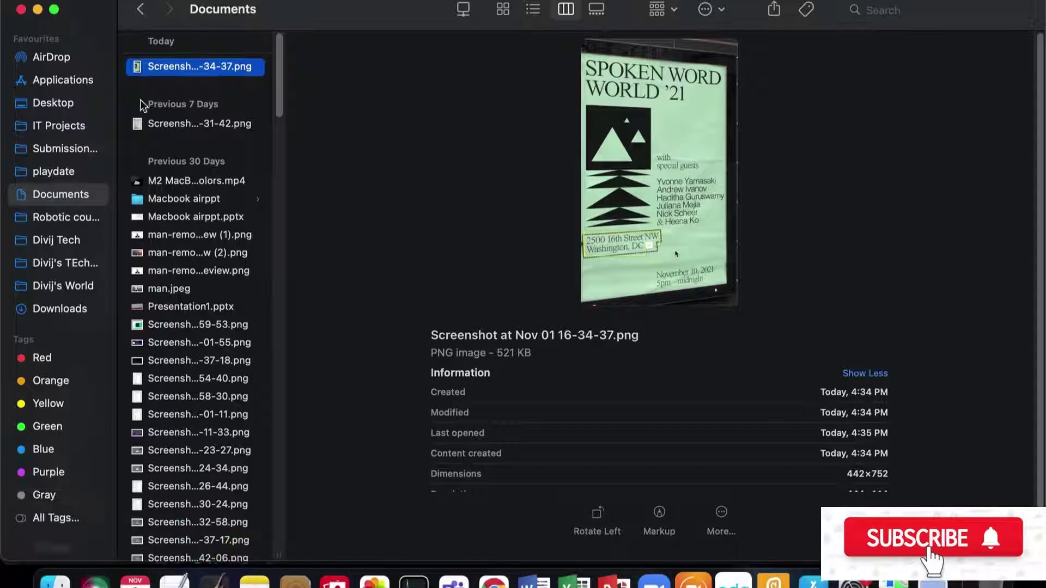
{"action": "left_click", "coordinate": [54, 309]}
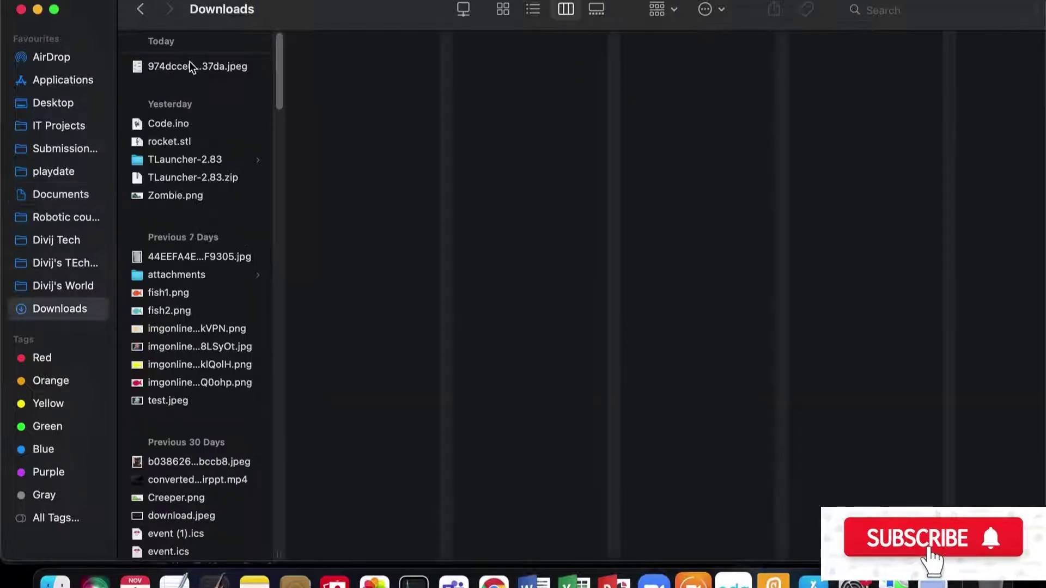
{"action": "left_click", "coordinate": [191, 66]}
{"action": "key", "text": "space"}
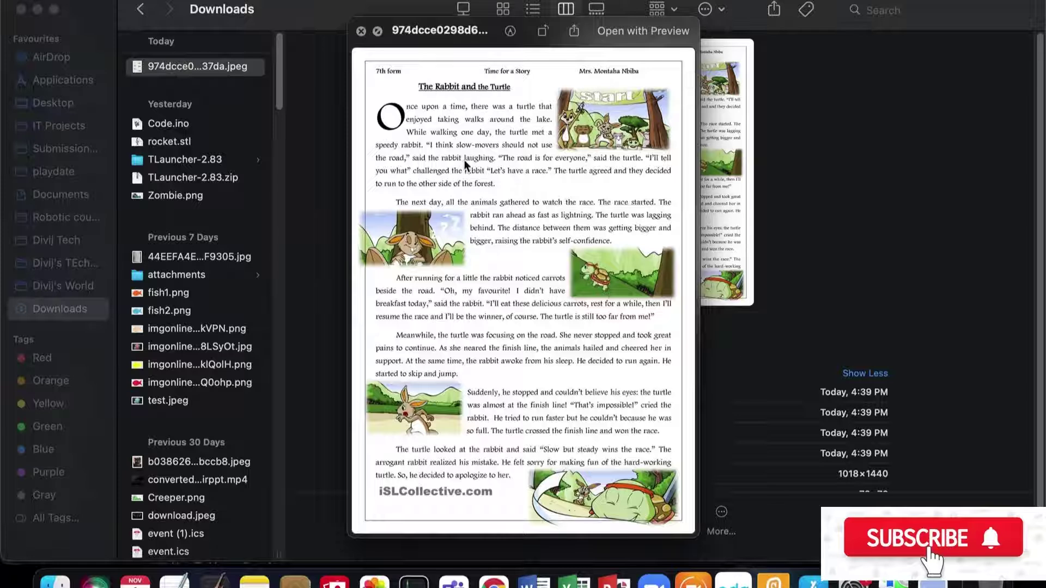
Step: Select the teacher's name, "Time for a Story", the story title and all the page's text in the preview, and clear the selection
{"action": "left_click_drag", "start_coordinate": [579, 70], "coordinate": [662, 68]}
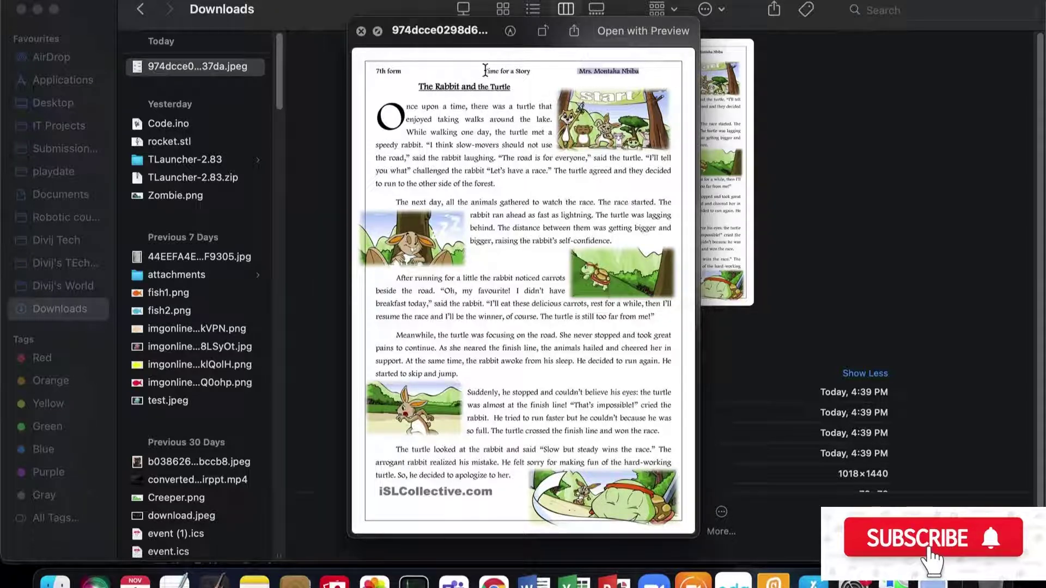
{"action": "left_click_drag", "start_coordinate": [485, 69], "coordinate": [531, 70]}
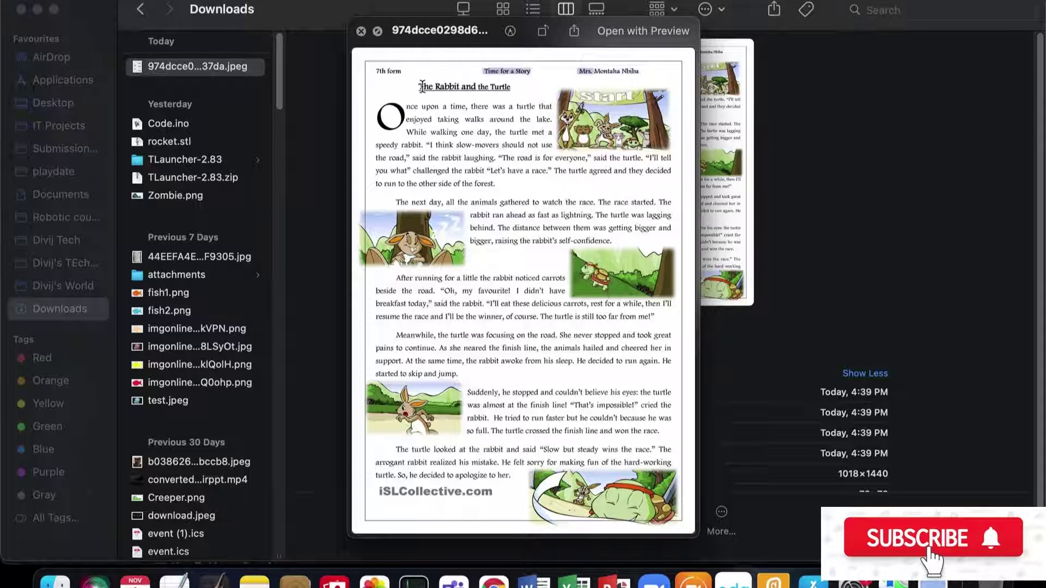
{"action": "left_click_drag", "start_coordinate": [420, 86], "coordinate": [557, 88]}
{"action": "left_click_drag", "start_coordinate": [472, 109], "coordinate": [505, 555]}
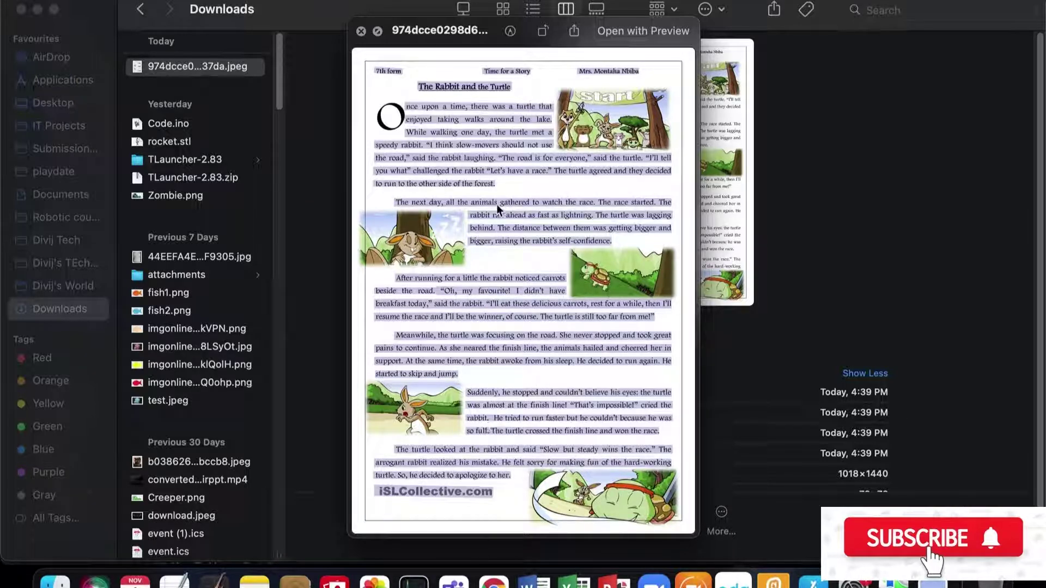
{"action": "left_click", "coordinate": [511, 279]}
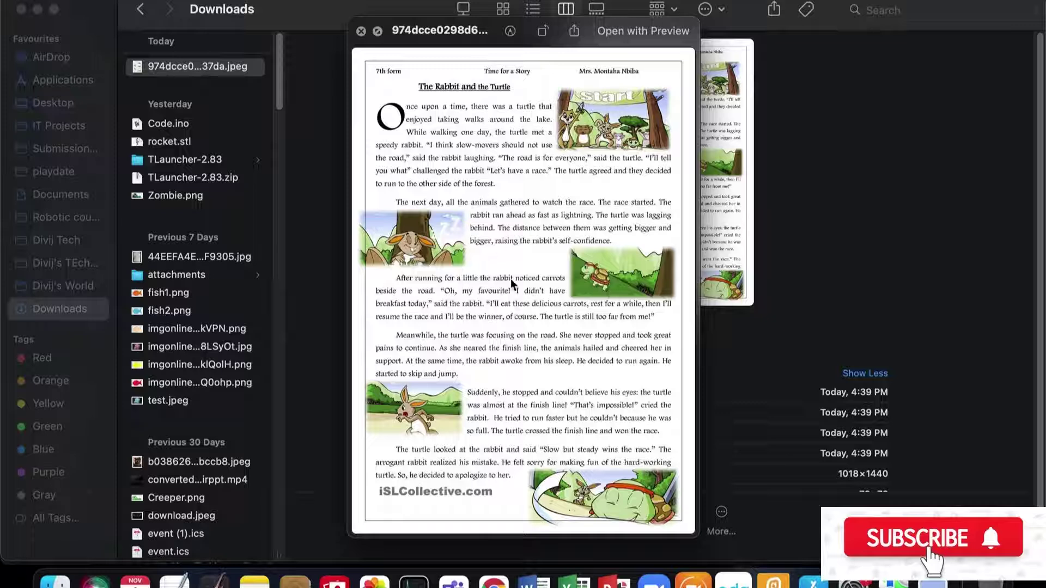